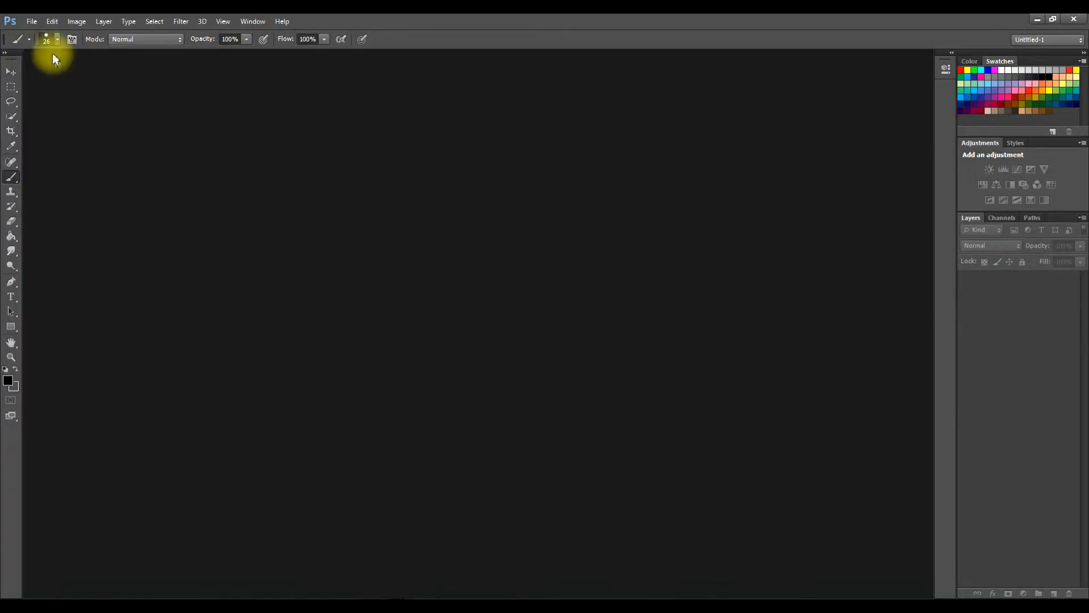
Create a new 500 × 500 pixel document named "ani 1" with a transparent background.
{"action": "left_click", "coordinate": [31, 23]}
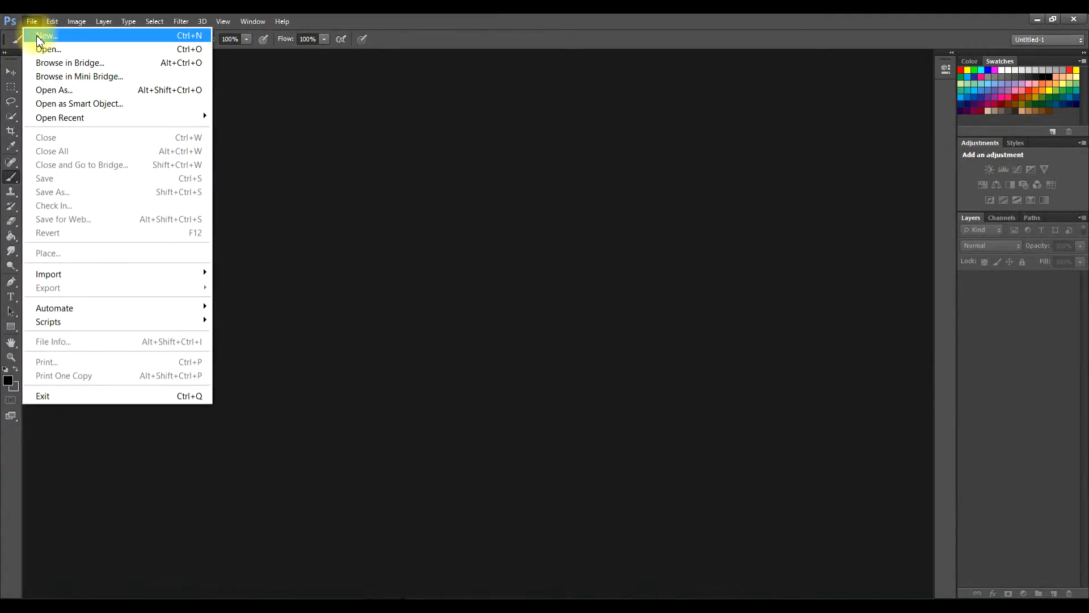
{"action": "left_click", "coordinate": [37, 36]}
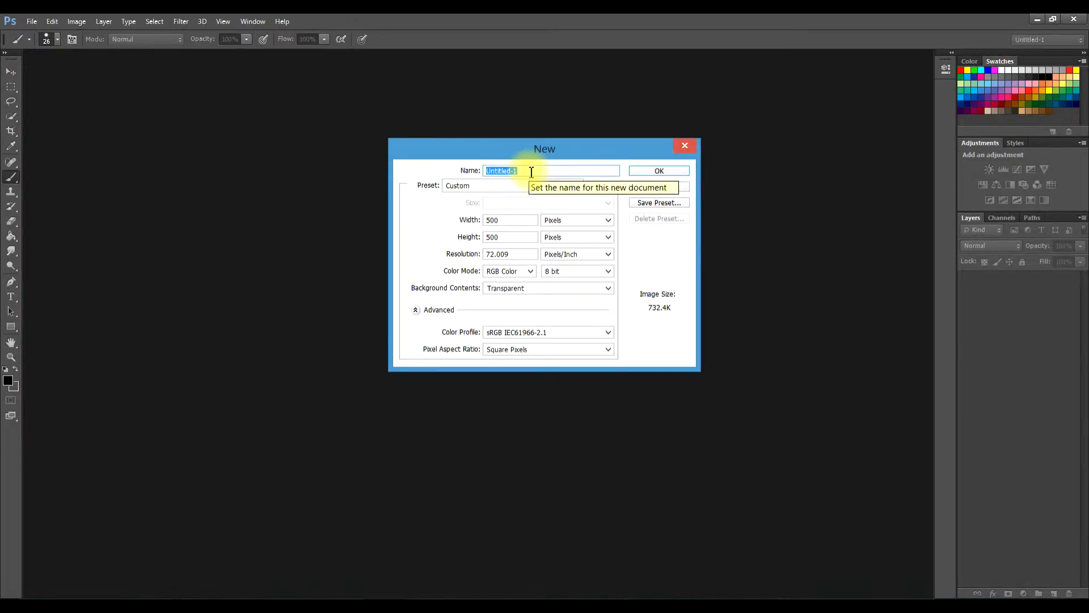
{"action": "type", "text": "ani 1"}
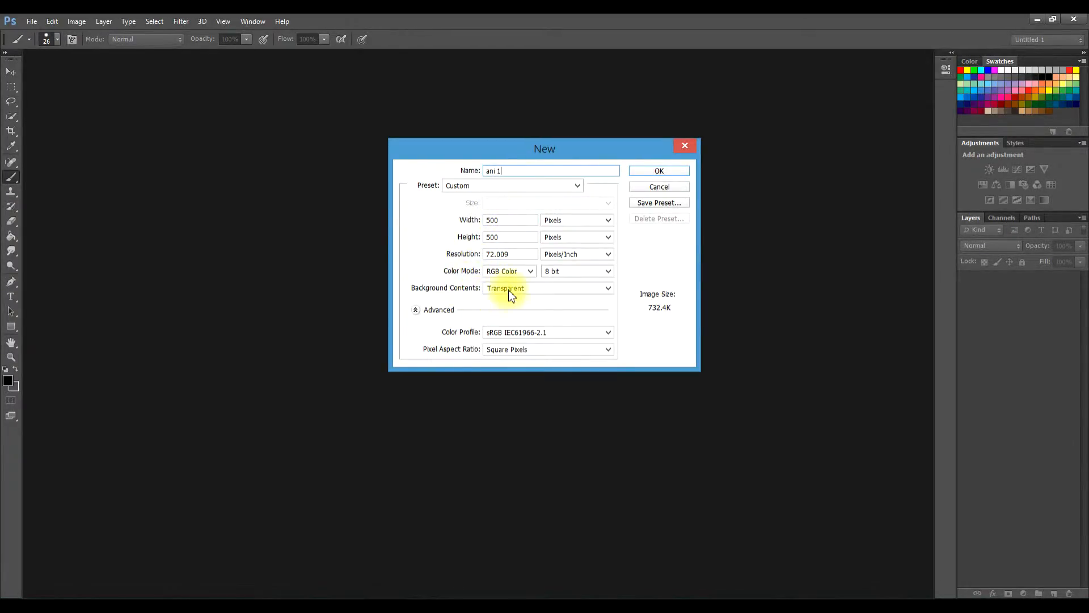
{"action": "left_click", "coordinate": [661, 170]}
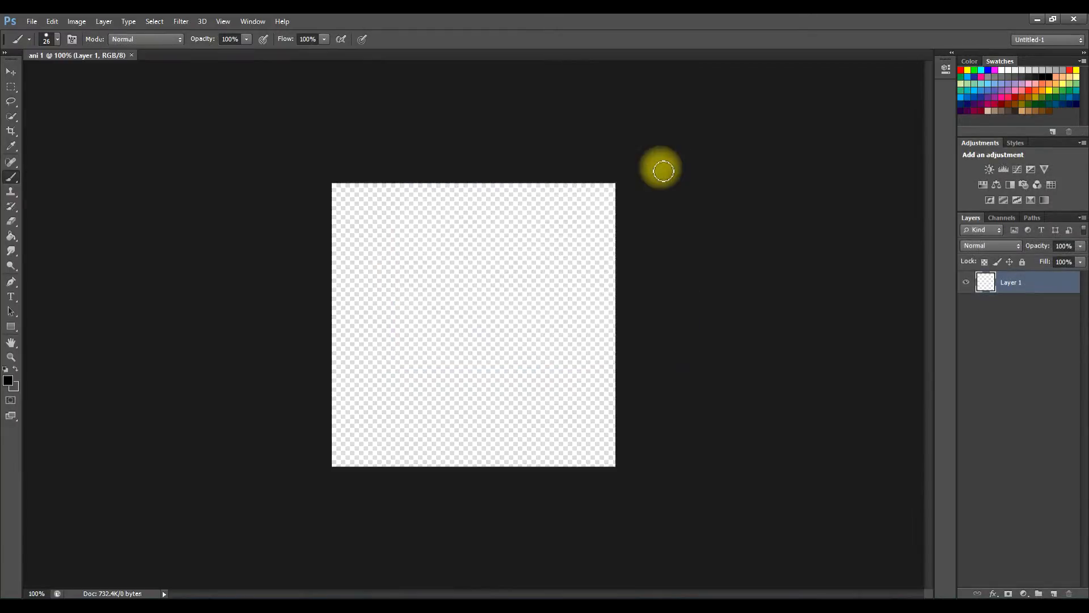
Make a large elliptical selection covering most of the canvas and fill it with bright green.
{"action": "left_click", "coordinate": [11, 87]}
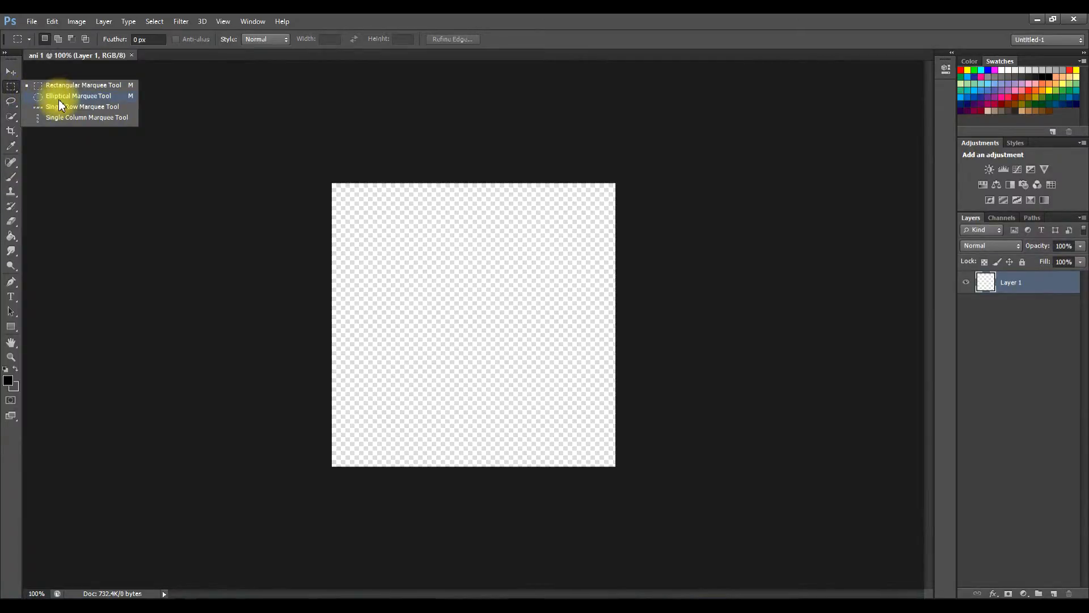
{"action": "left_click", "coordinate": [74, 96]}
{"action": "left_click_drag", "start_coordinate": [347, 205], "coordinate": [599, 449]}
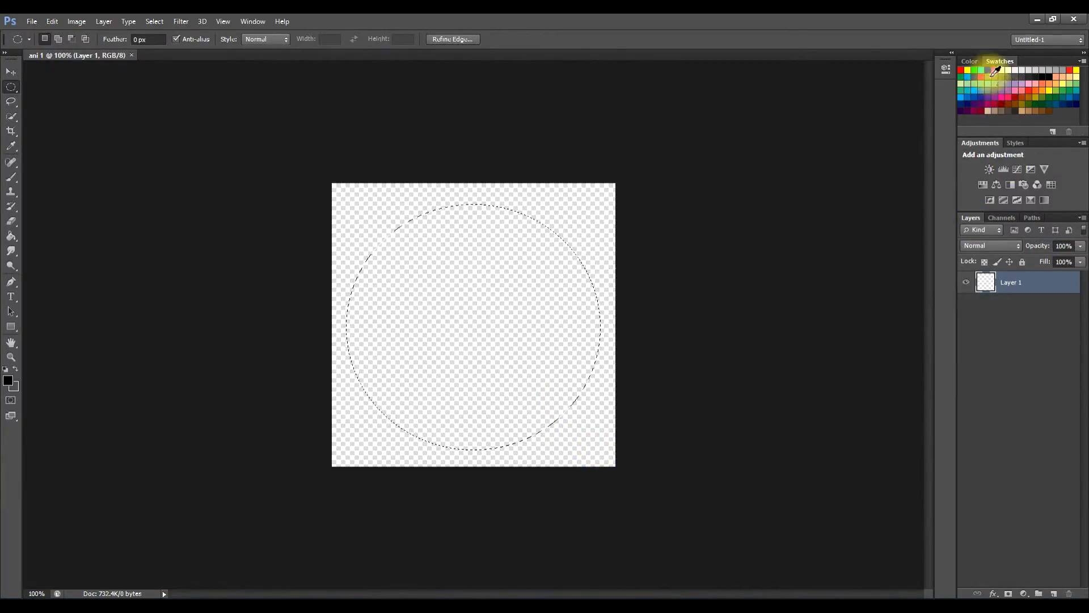
{"action": "left_click", "coordinate": [974, 70]}
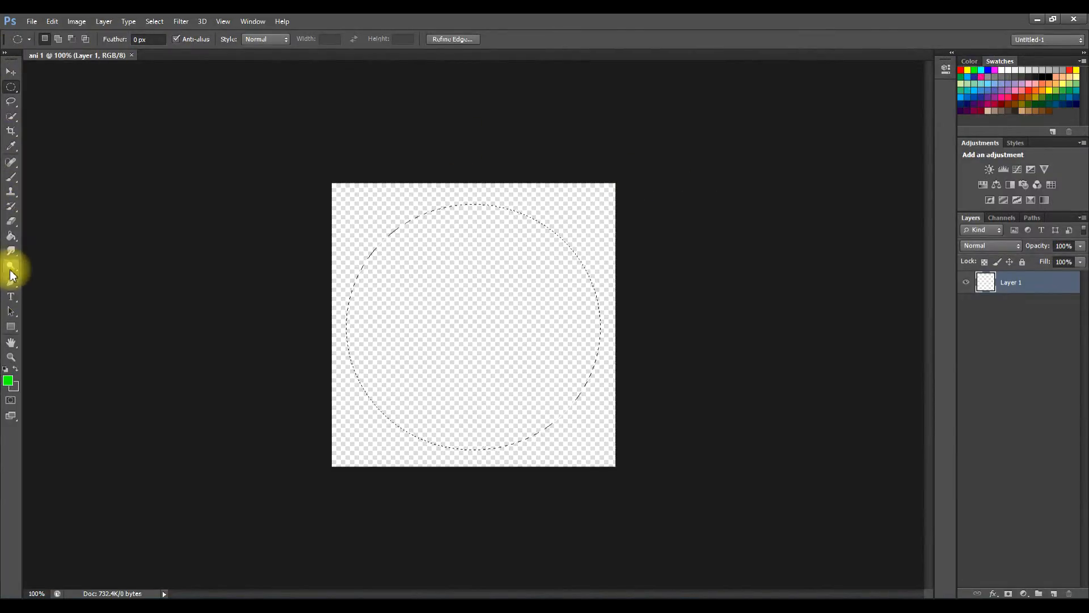
{"action": "left_click", "coordinate": [11, 235]}
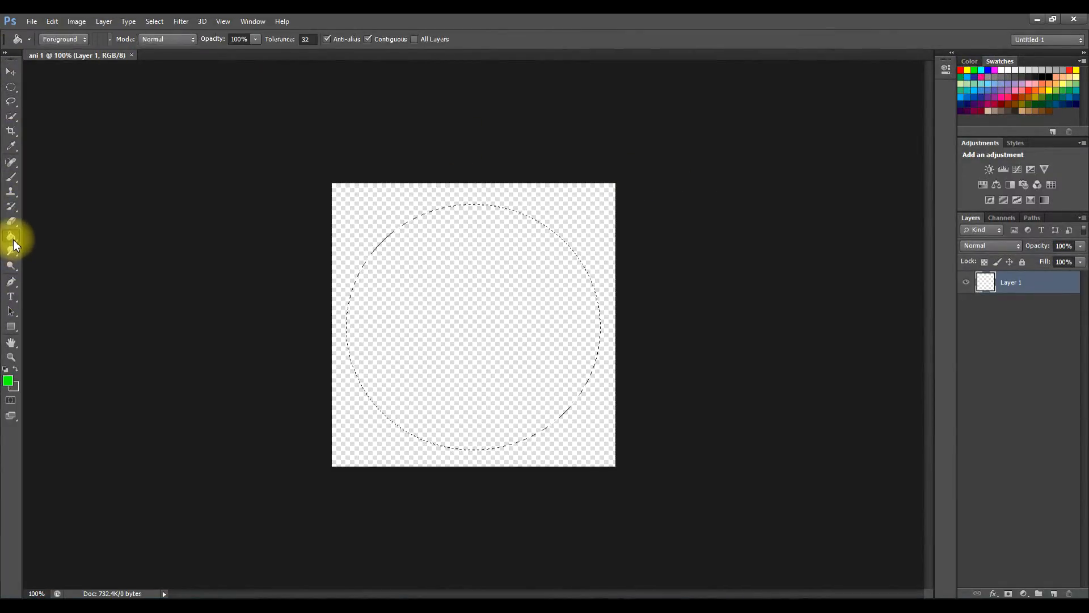
{"action": "left_click", "coordinate": [466, 299]}
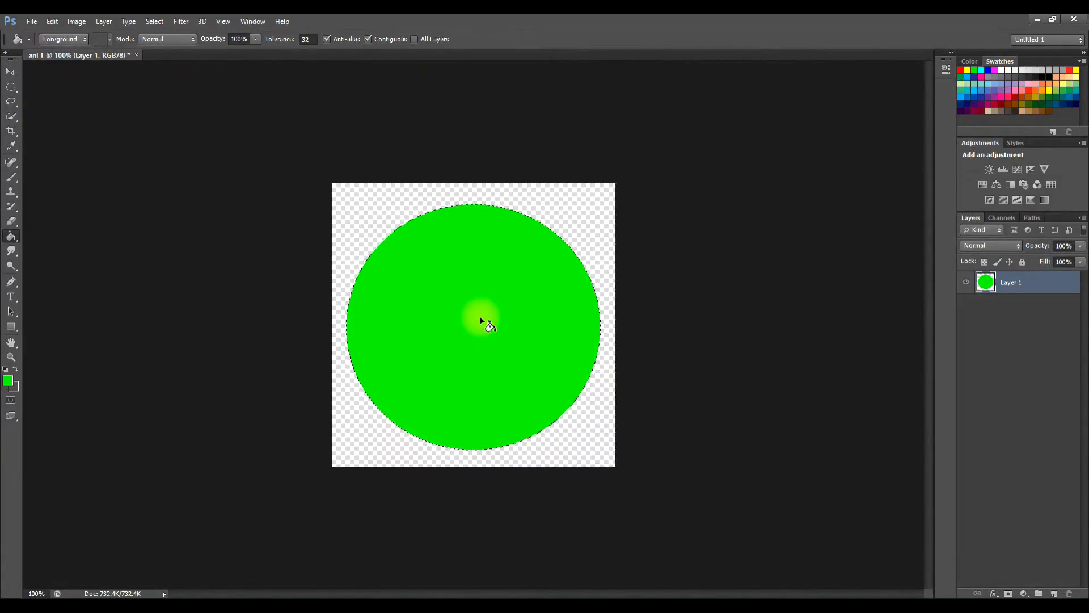
On a new layer, select a square about 2.06 × 2.08 in on the green circle's upper left and fill it with dark red.
{"action": "left_click", "coordinate": [1054, 594]}
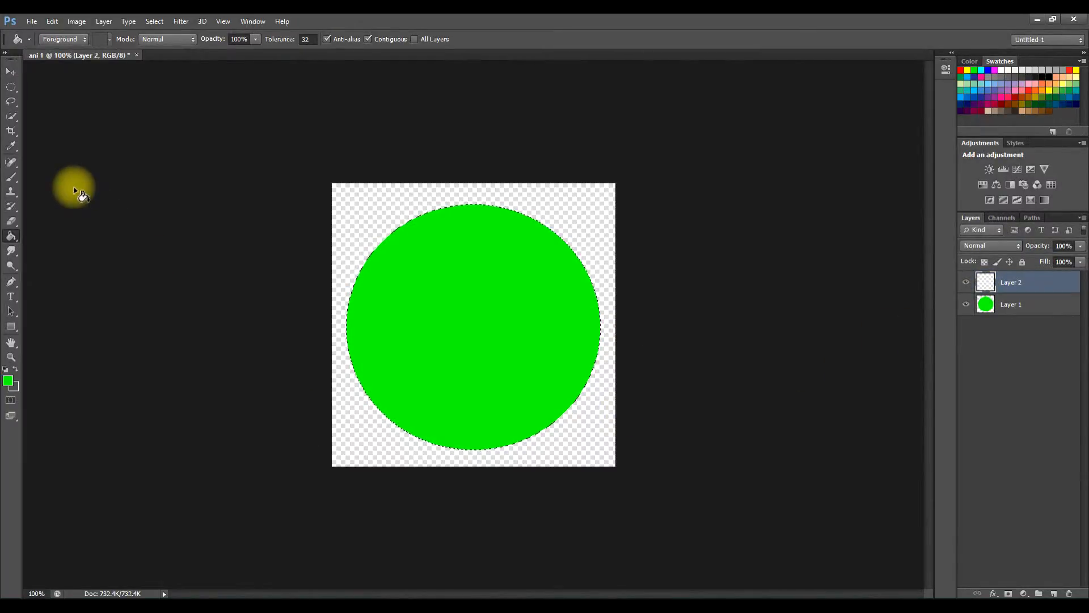
{"action": "left_click", "coordinate": [10, 91]}
{"action": "right_click", "coordinate": [10, 91]}
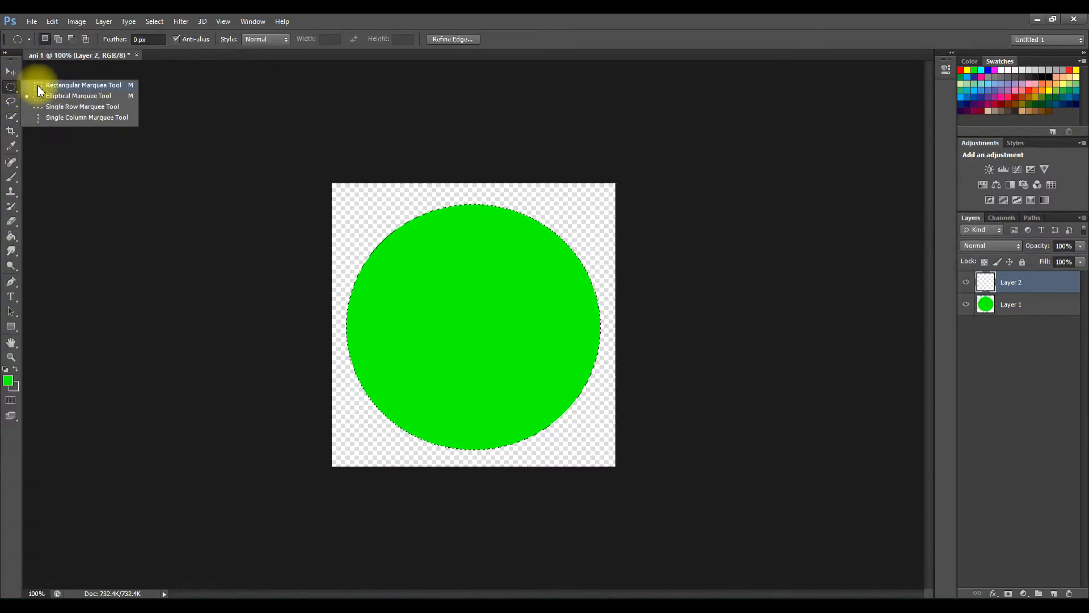
{"action": "left_click", "coordinate": [57, 81]}
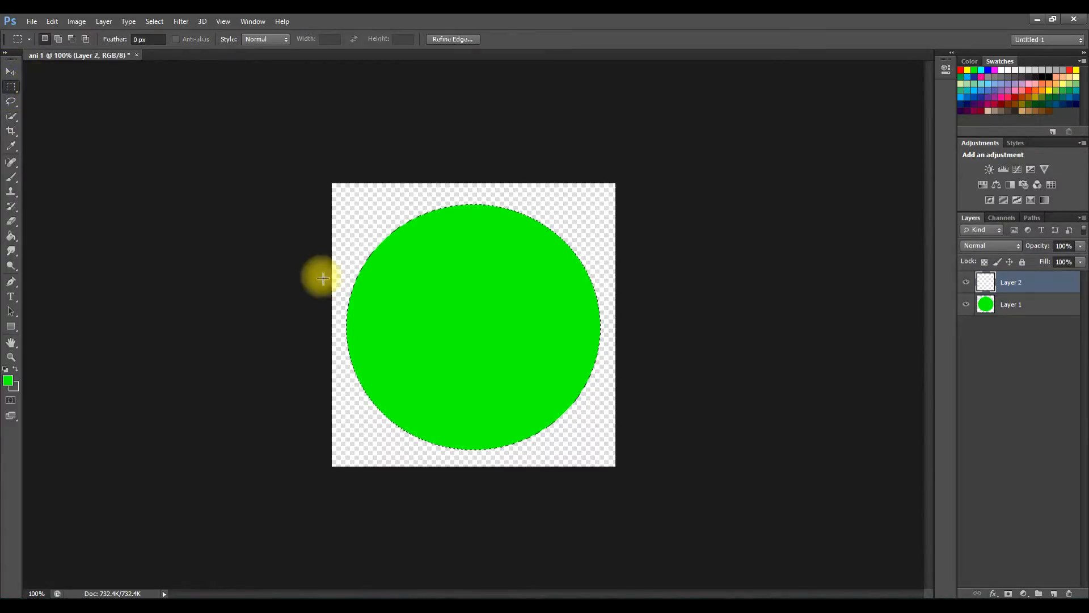
{"action": "left_click", "coordinate": [376, 269]}
{"action": "left_click_drag", "start_coordinate": [376, 261], "coordinate": [460, 346]}
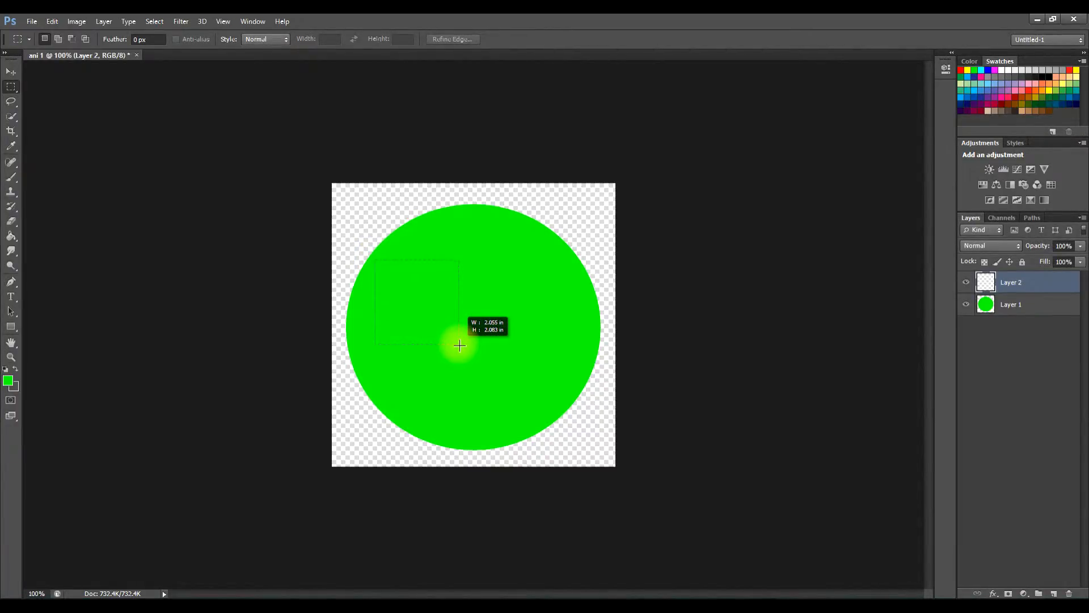
{"action": "left_click_drag", "start_coordinate": [460, 345], "coordinate": [459, 345]}
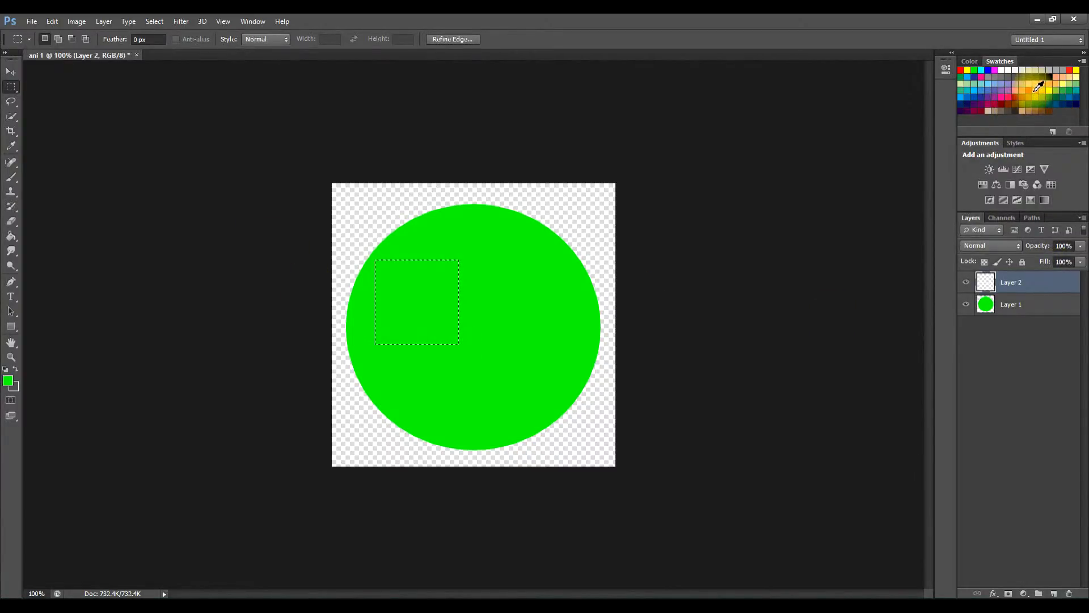
{"action": "left_click", "coordinate": [1017, 92]}
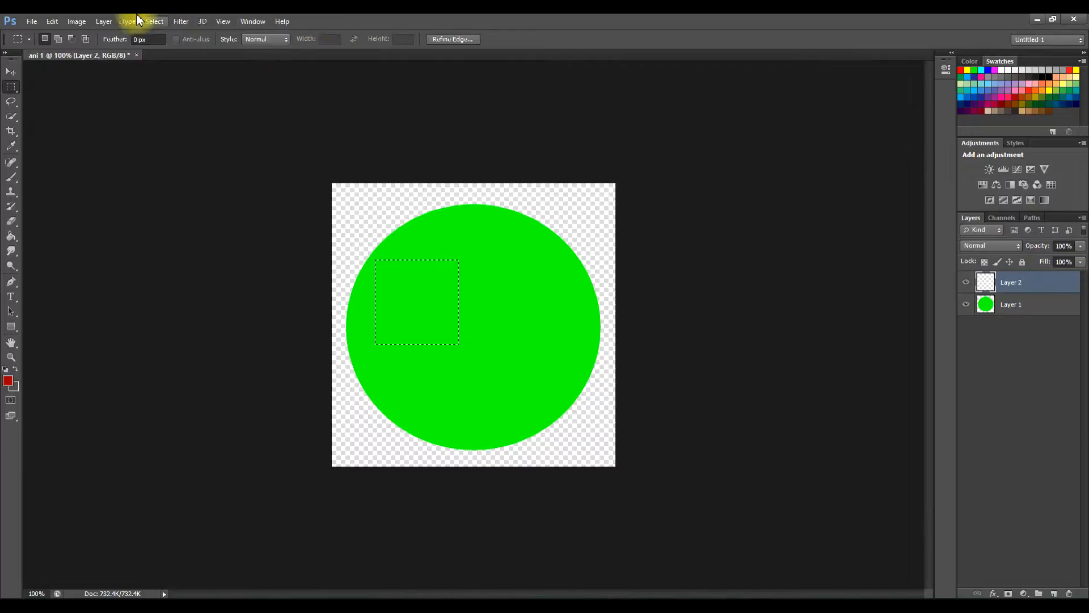
{"action": "left_click", "coordinate": [11, 235]}
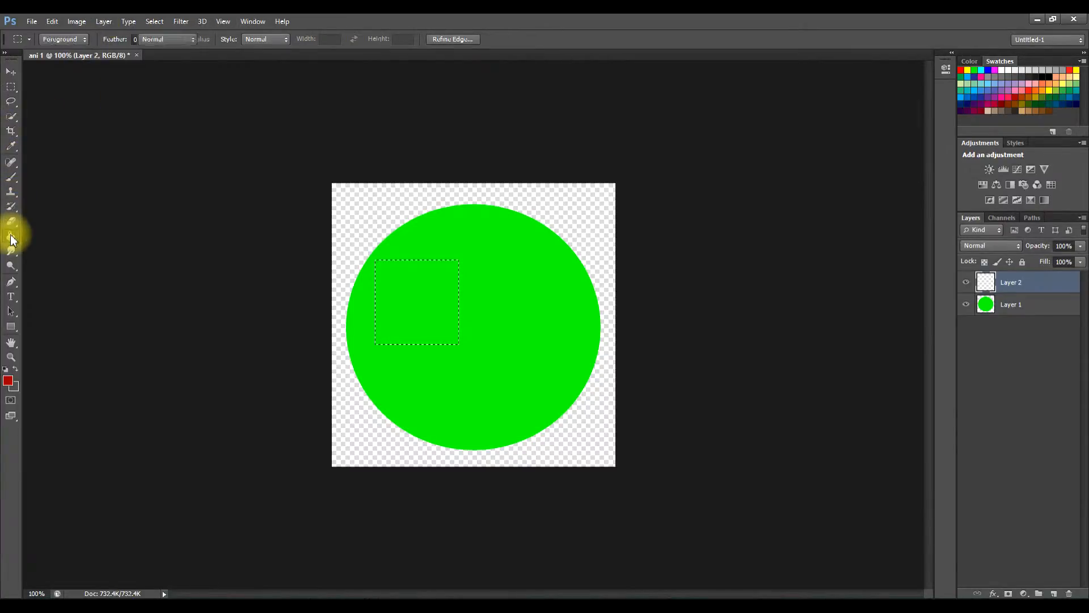
{"action": "left_click", "coordinate": [417, 310]}
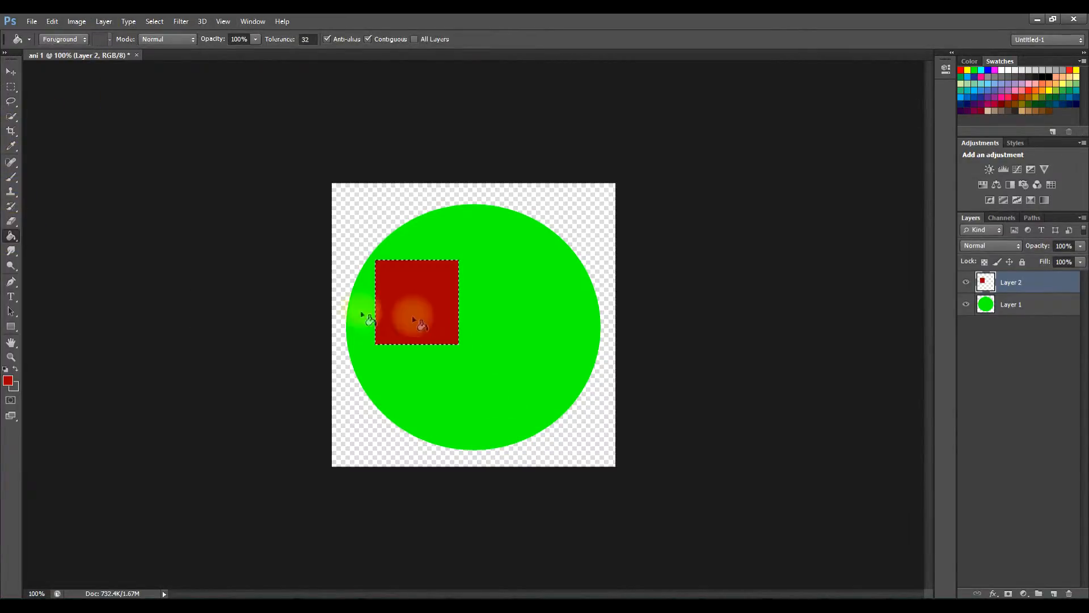
Duplicate the red square to its right, join both squares with a narrow red bar like glasses, and clear the selection.
{"action": "left_click", "coordinate": [12, 72]}
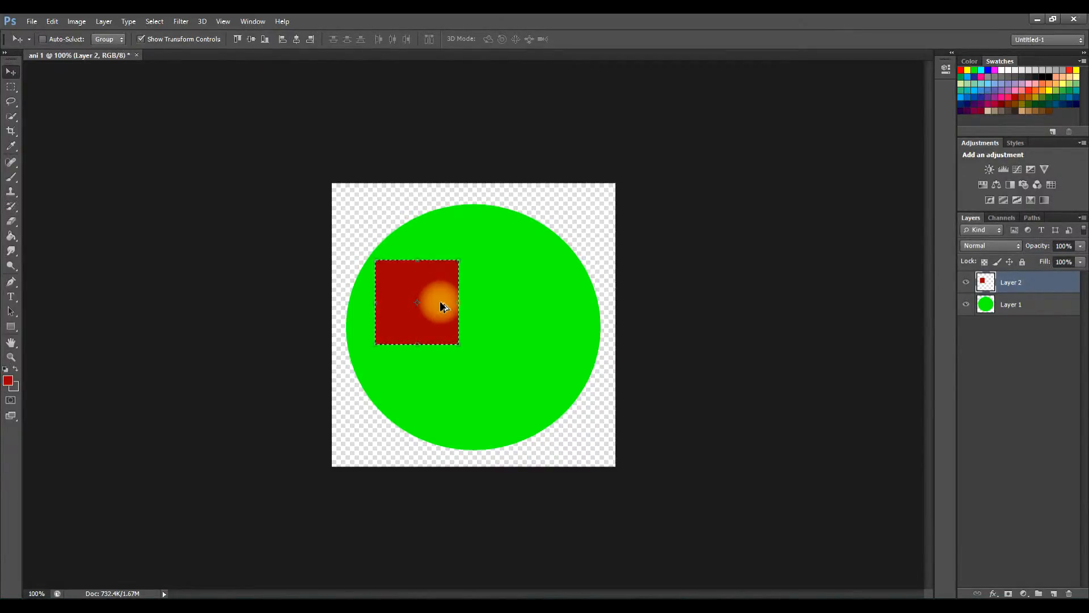
{"action": "left_click_drag", "start_coordinate": [441, 307], "coordinate": [551, 306]}
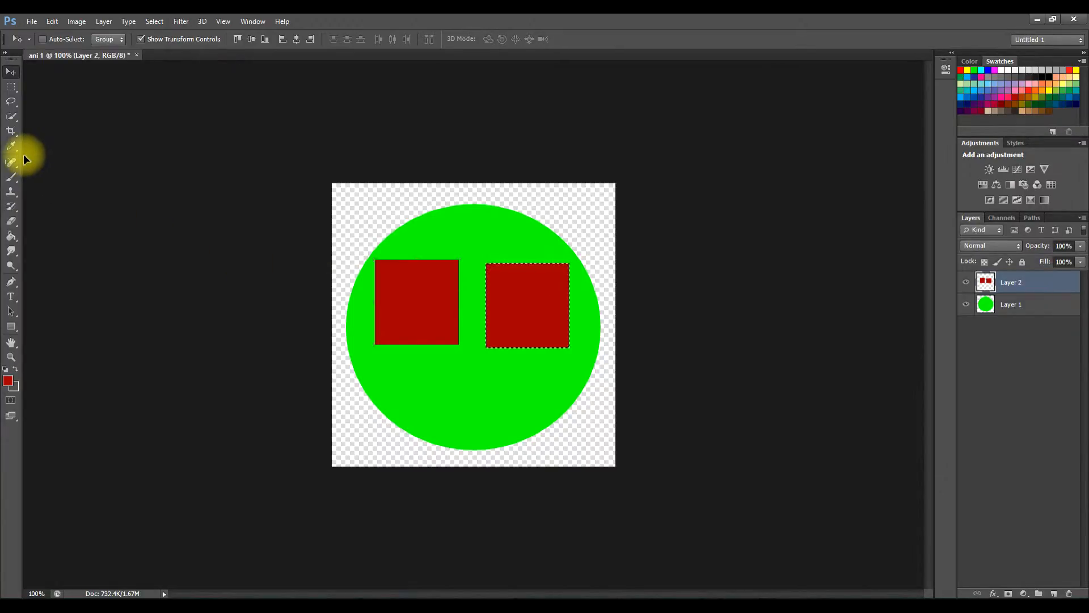
{"action": "left_click", "coordinate": [11, 87]}
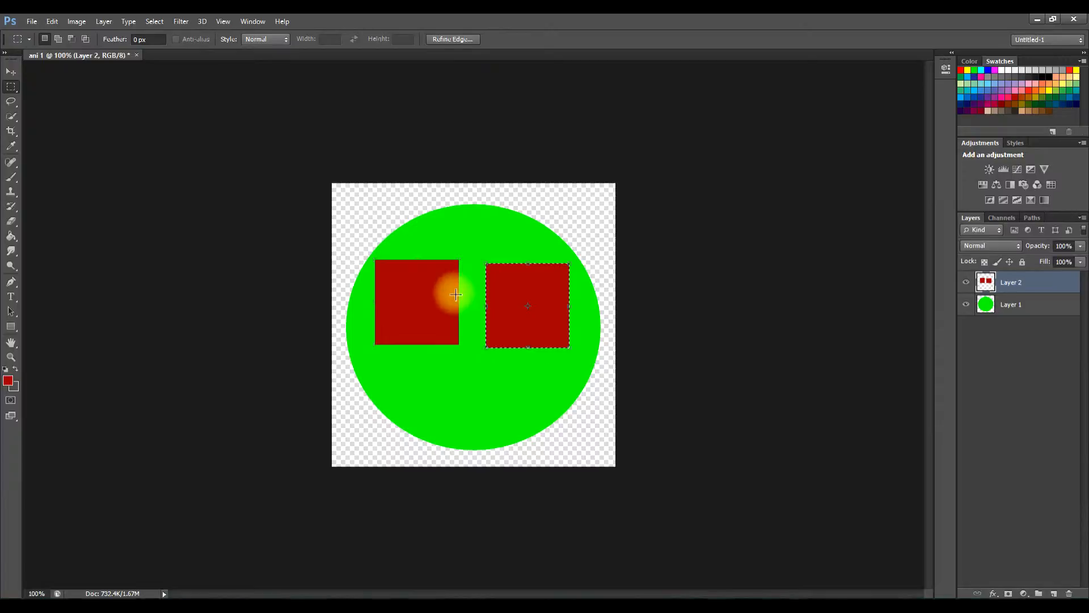
{"action": "left_click_drag", "start_coordinate": [454, 296], "coordinate": [497, 309]}
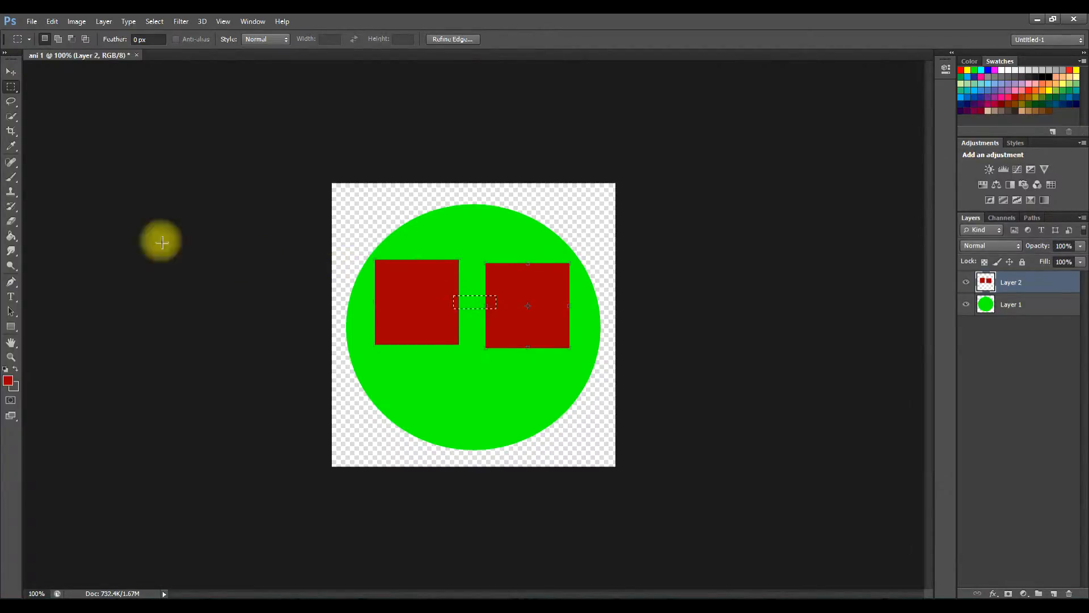
{"action": "left_click", "coordinate": [11, 235]}
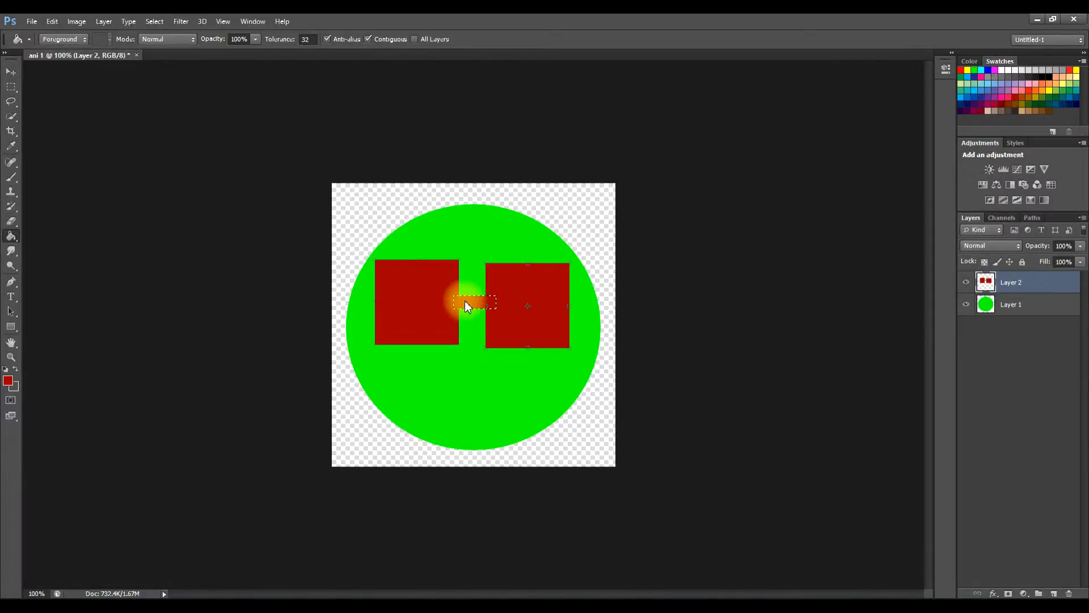
{"action": "left_click", "coordinate": [13, 102]}
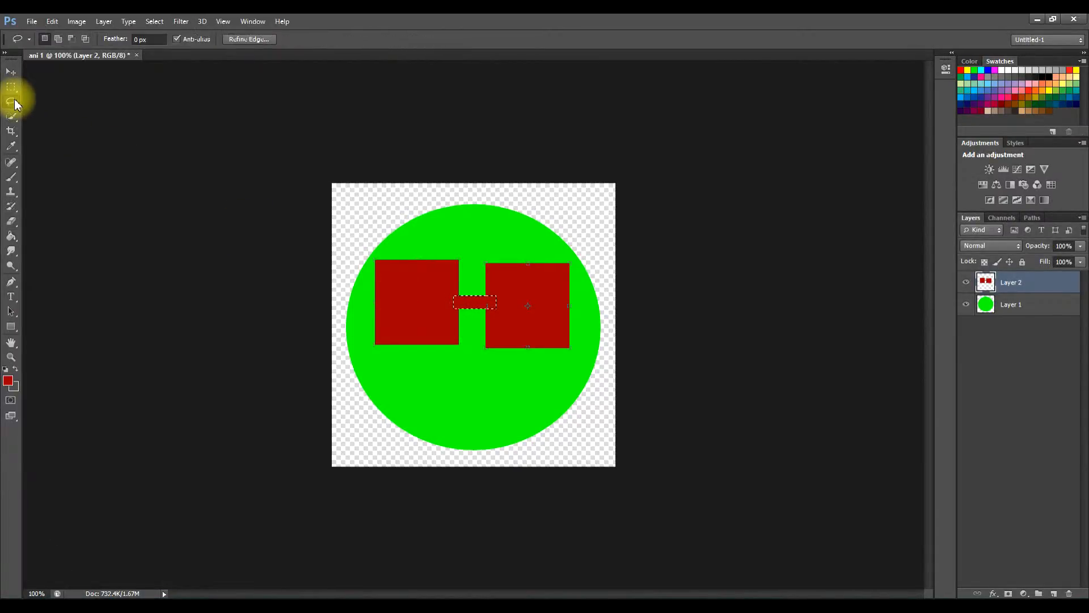
{"action": "left_click", "coordinate": [451, 317]}
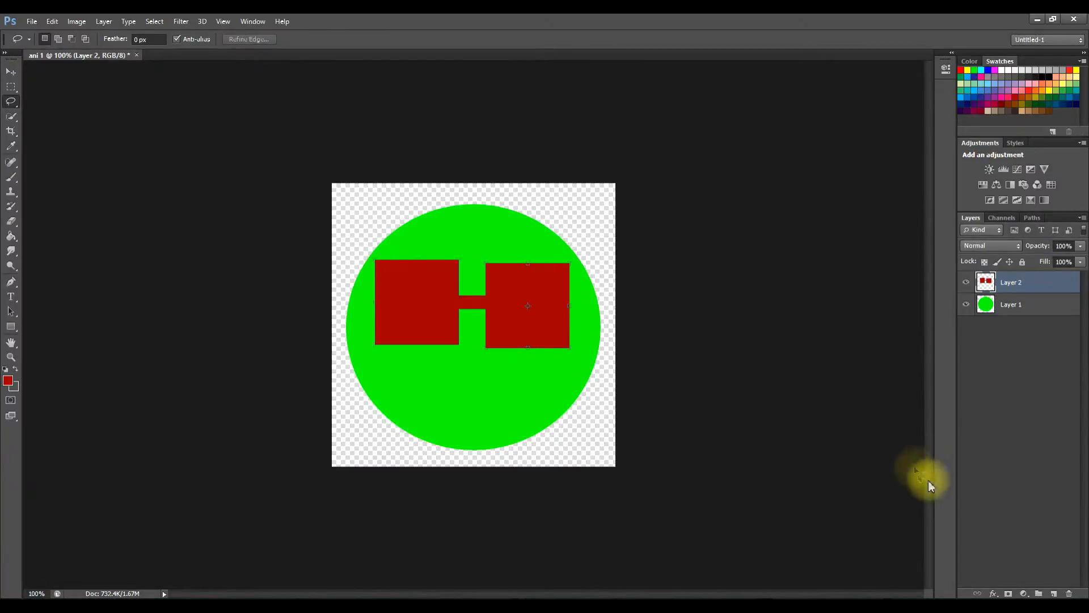
On a new layer, paint a black pupil at the left side of each red square with a hard round 66 px brush.
{"action": "left_click", "coordinate": [1054, 593]}
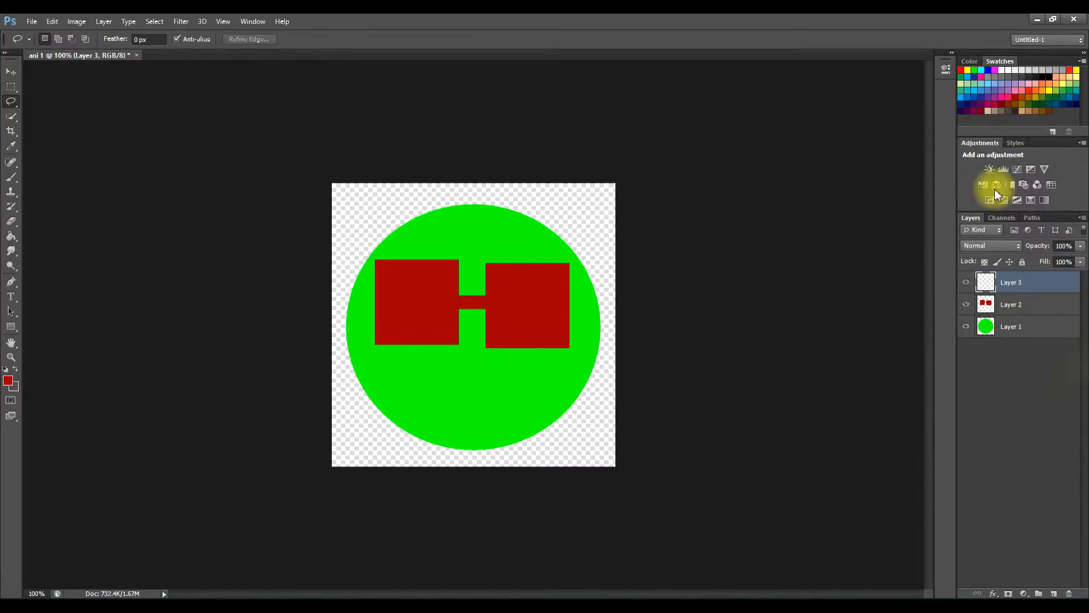
{"action": "left_click", "coordinate": [1057, 76]}
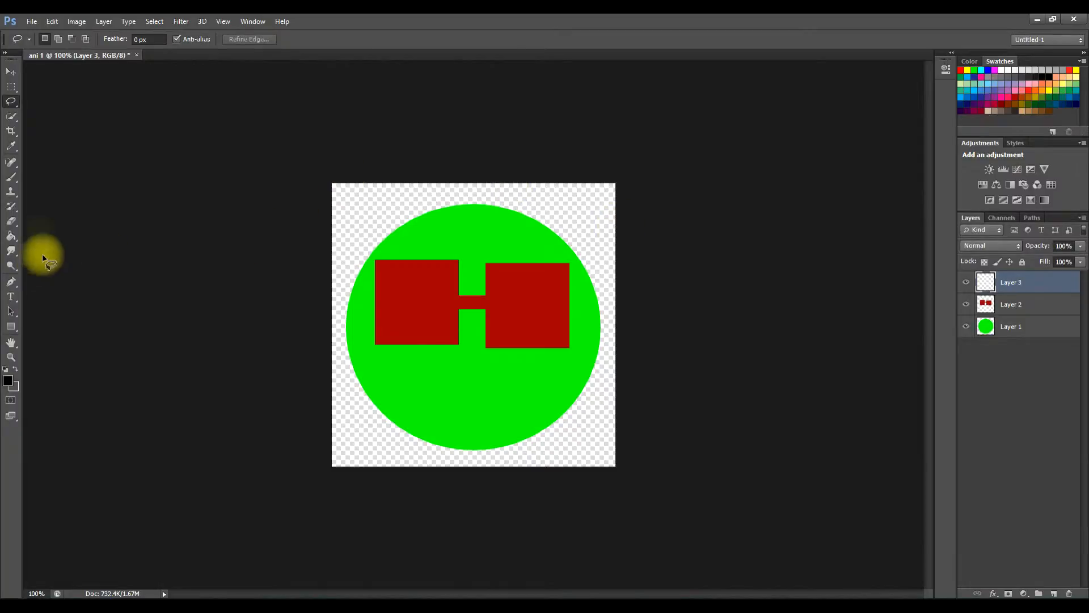
{"action": "left_click", "coordinate": [11, 177]}
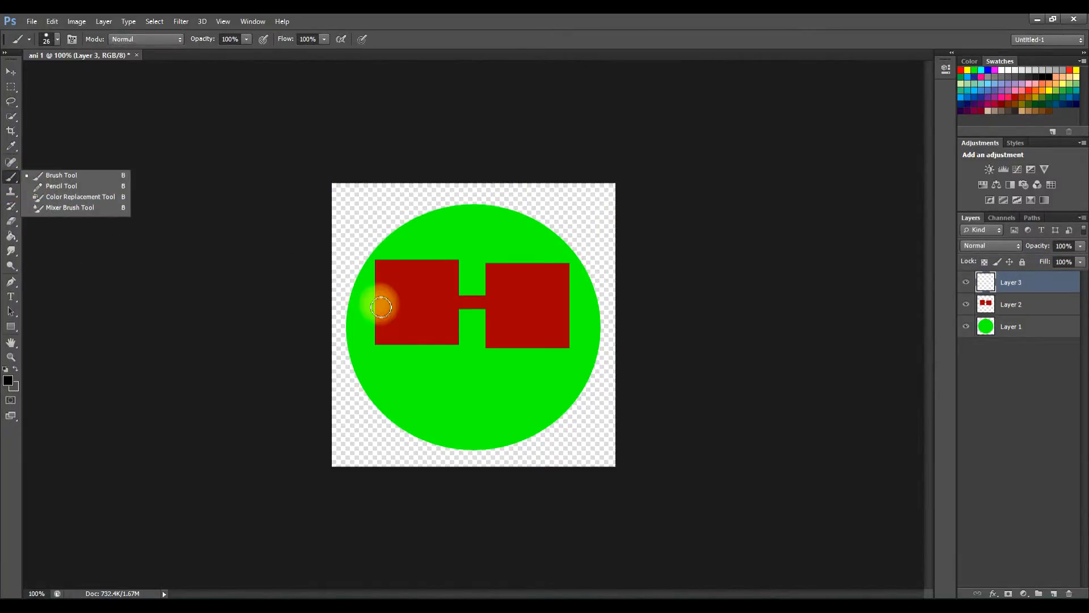
{"action": "right_click", "coordinate": [413, 302]}
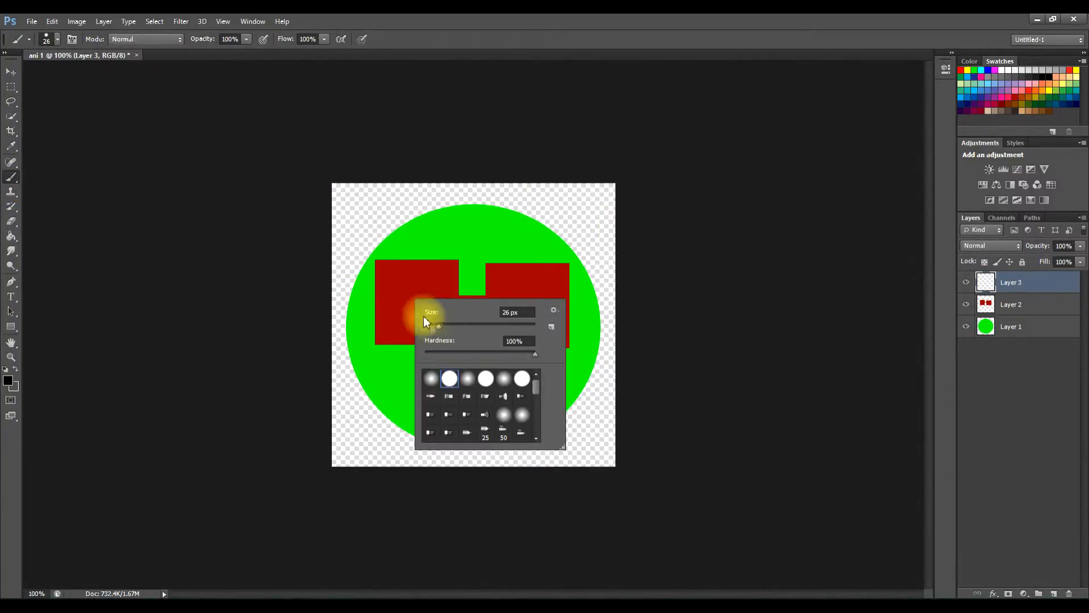
{"action": "left_click_drag", "start_coordinate": [437, 326], "coordinate": [461, 325]}
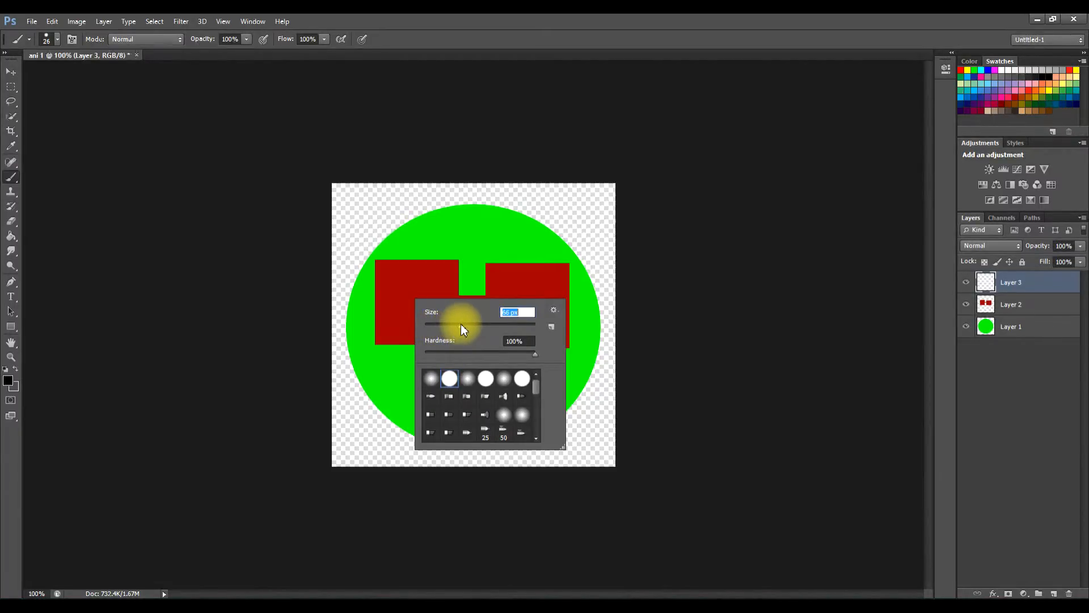
{"action": "left_click", "coordinate": [394, 307]}
{"action": "left_click", "coordinate": [396, 305]}
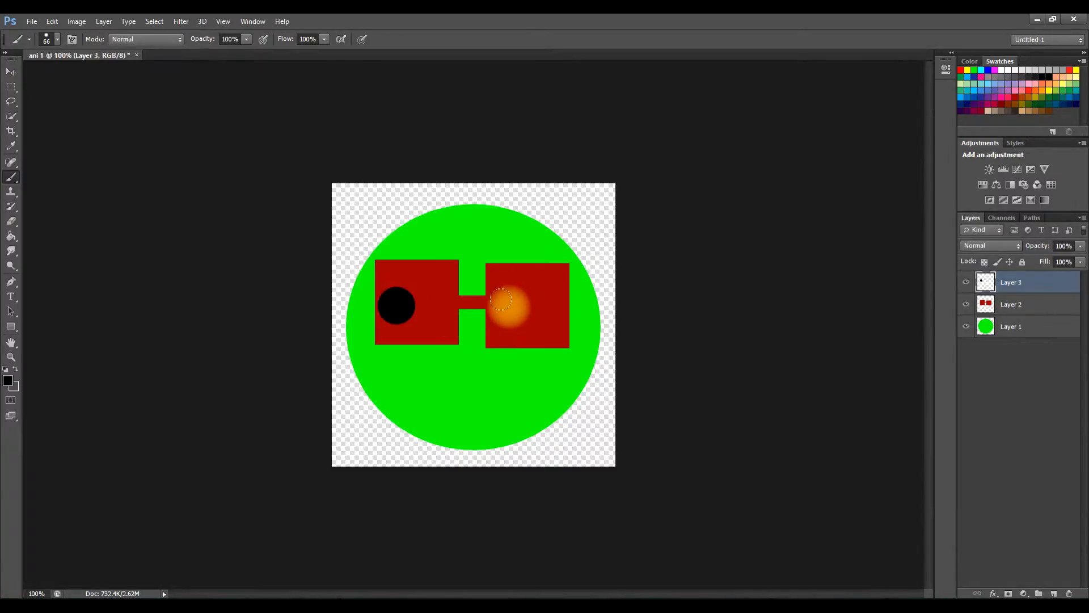
{"action": "left_click", "coordinate": [508, 307]}
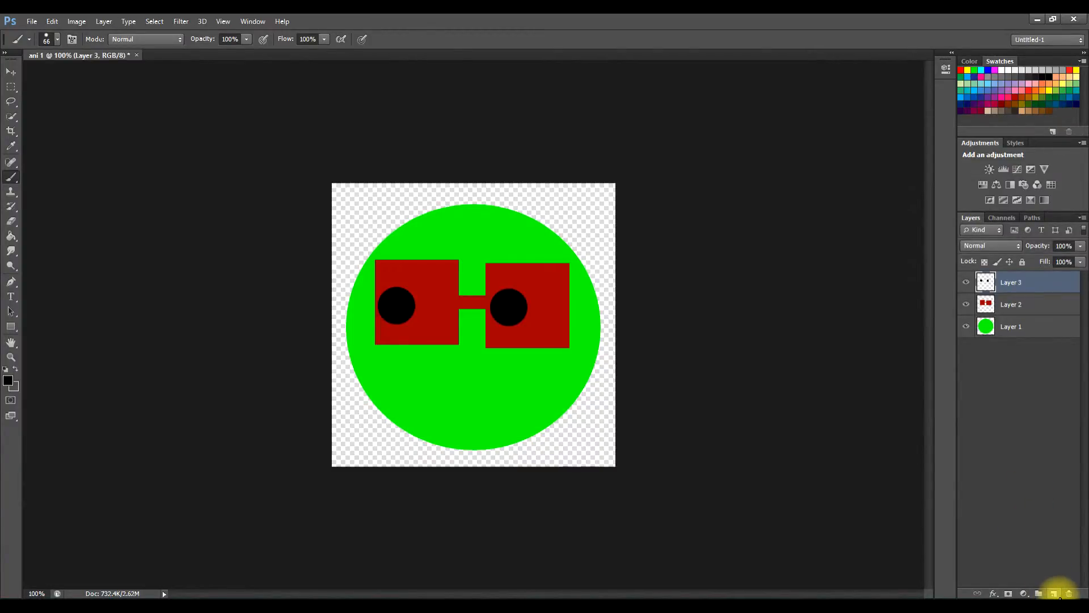
Add four empty layers above the pupils layer and make Layer 4 the active one.
{"action": "left_click", "coordinate": [1055, 593]}
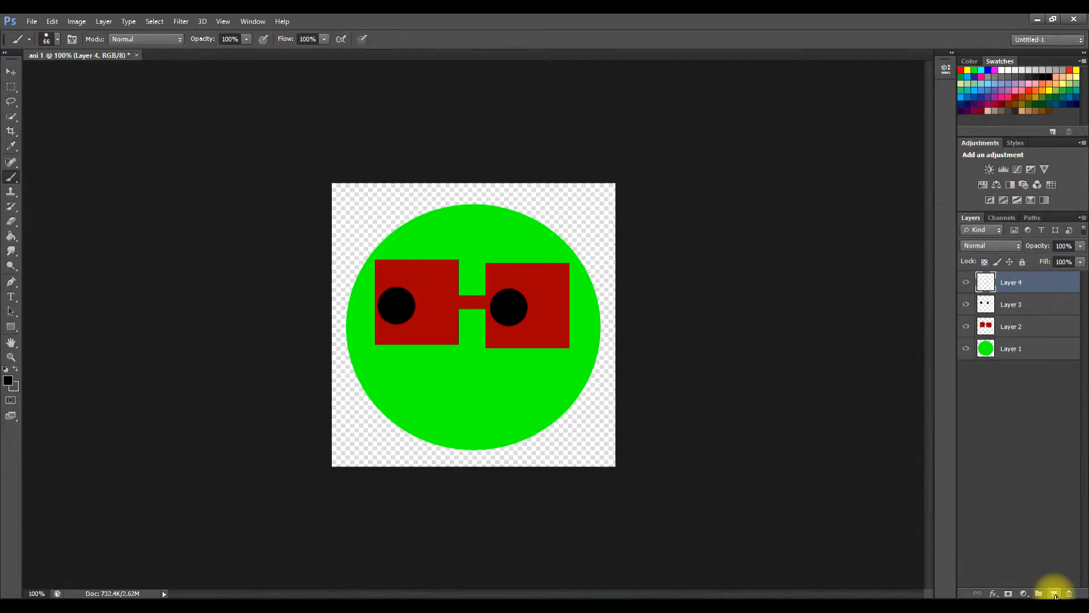
{"action": "left_click", "coordinate": [1055, 594]}
{"action": "left_click", "coordinate": [1055, 594]}
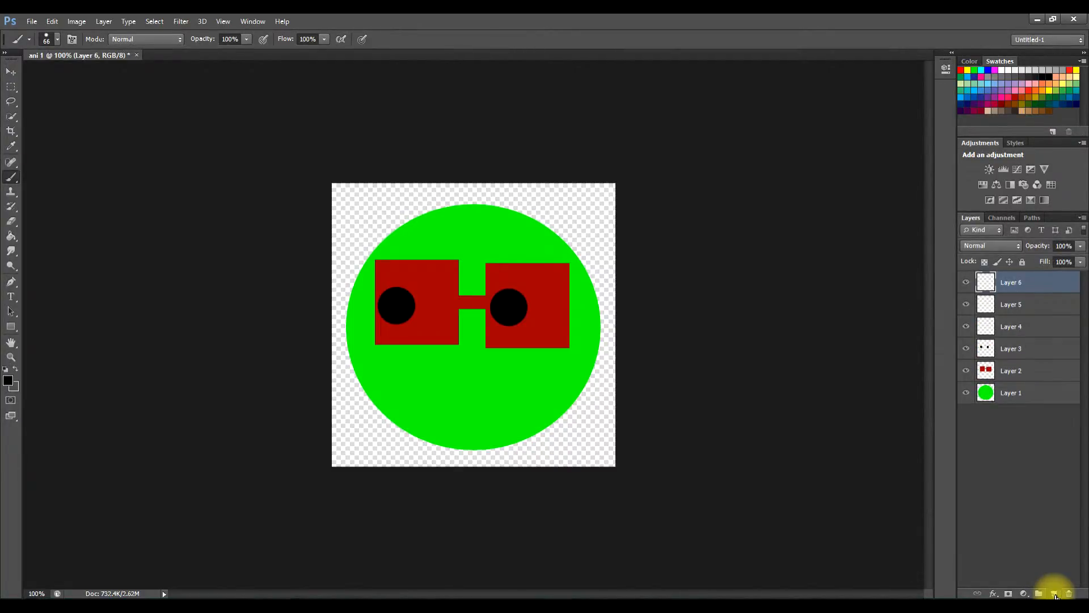
{"action": "left_click", "coordinate": [1055, 594]}
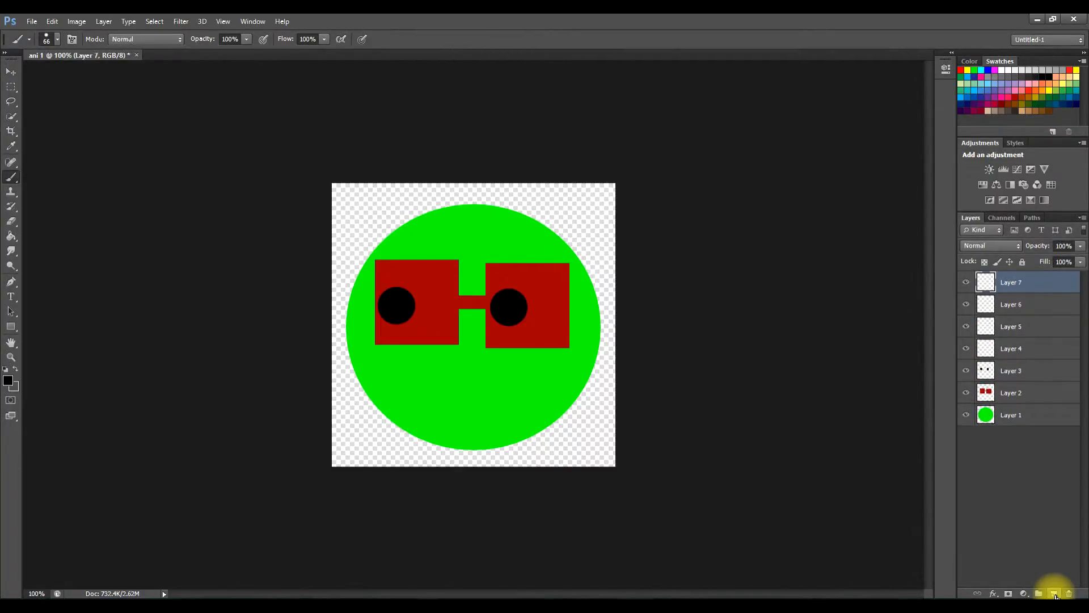
{"action": "left_click", "coordinate": [1015, 346]}
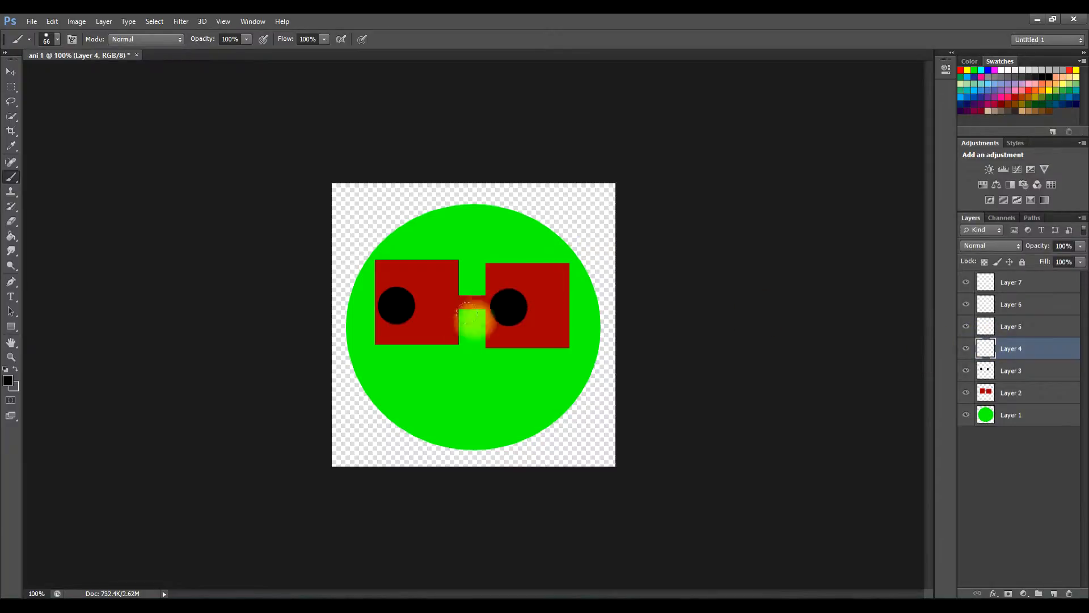
Set the brush size to 27 px and paint a black half smile below the right glasses square on Layer 4.
{"action": "right_click", "coordinate": [438, 356]}
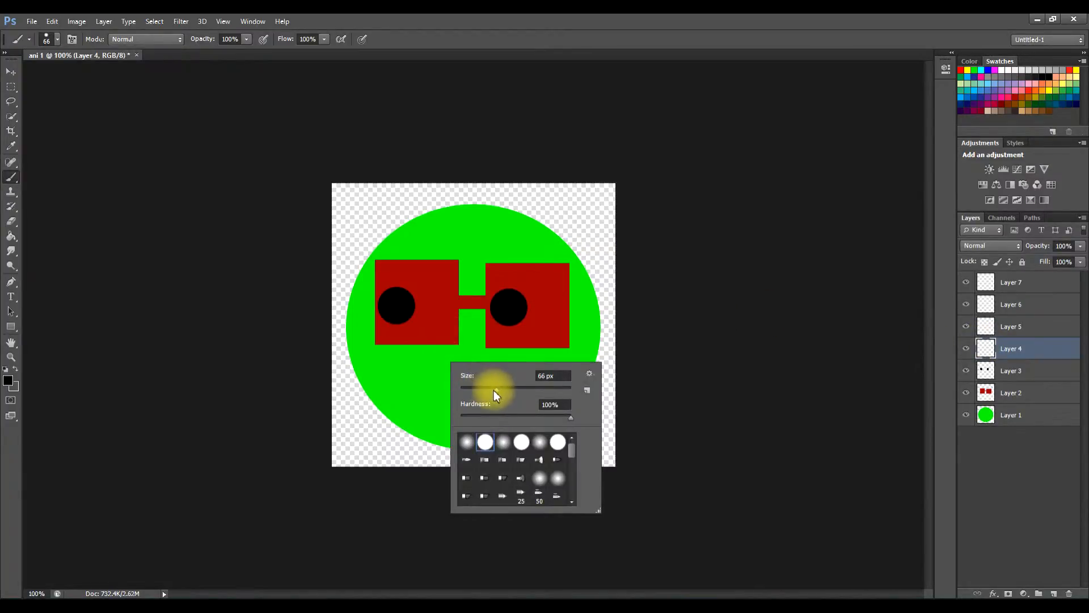
{"action": "left_click_drag", "start_coordinate": [495, 390], "coordinate": [469, 389]}
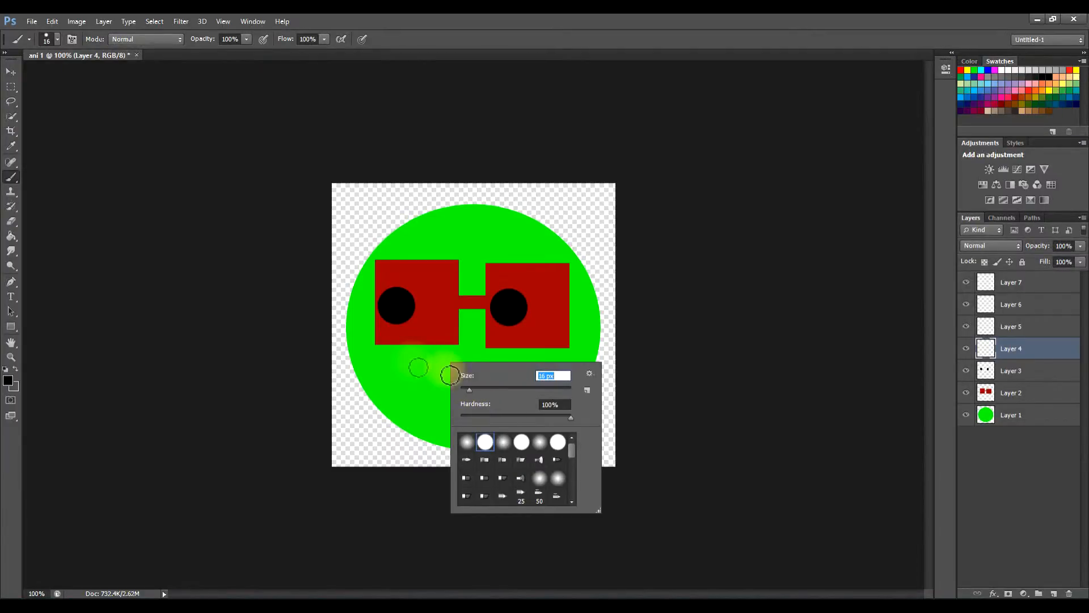
{"action": "left_click_drag", "start_coordinate": [479, 391], "coordinate": [475, 394]}
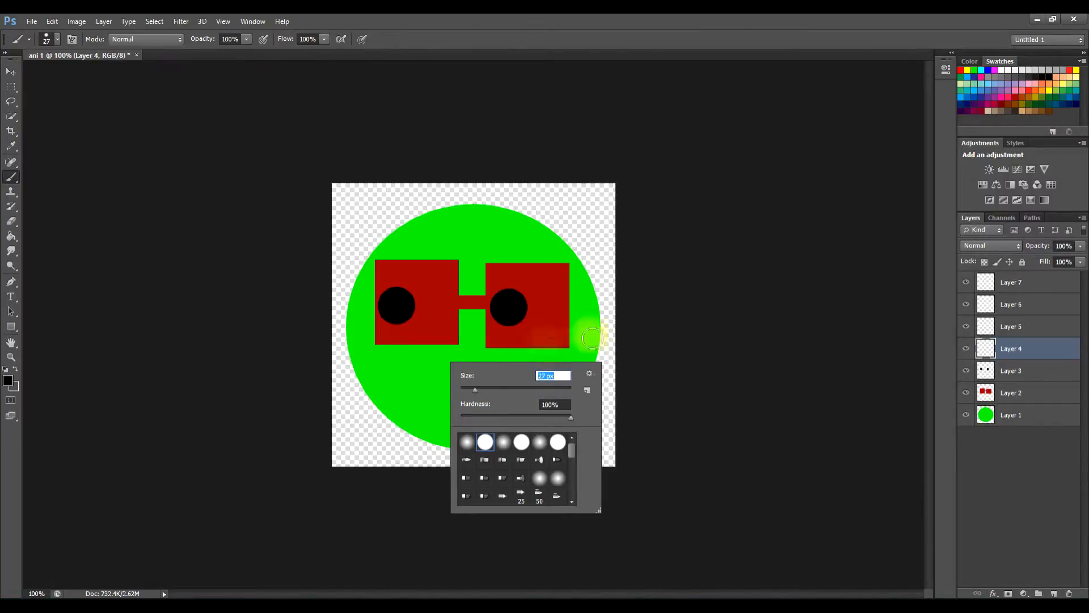
{"action": "left_click", "coordinate": [644, 19]}
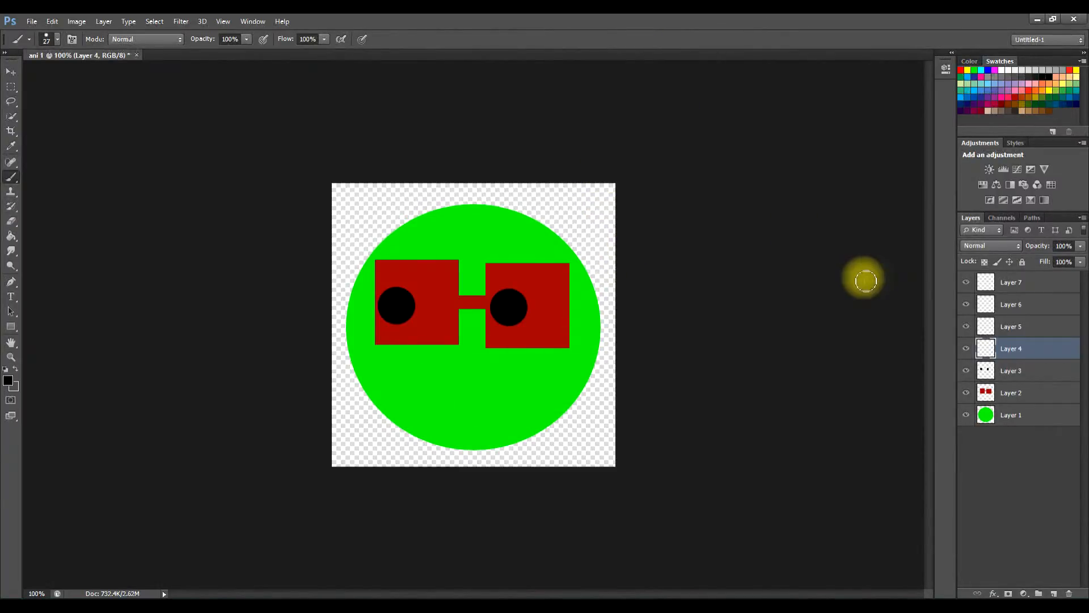
{"action": "left_click", "coordinate": [536, 364]}
{"action": "mouse_move", "coordinate": [545, 373]}
{"action": "left_mouse_down"}
{"action": "mouse_move", "coordinate": [552, 406]}
{"action": "mouse_move", "coordinate": [542, 385]}
{"action": "mouse_move", "coordinate": [517, 400]}
{"action": "mouse_move", "coordinate": [465, 393]}
{"action": "left_mouse_up"}
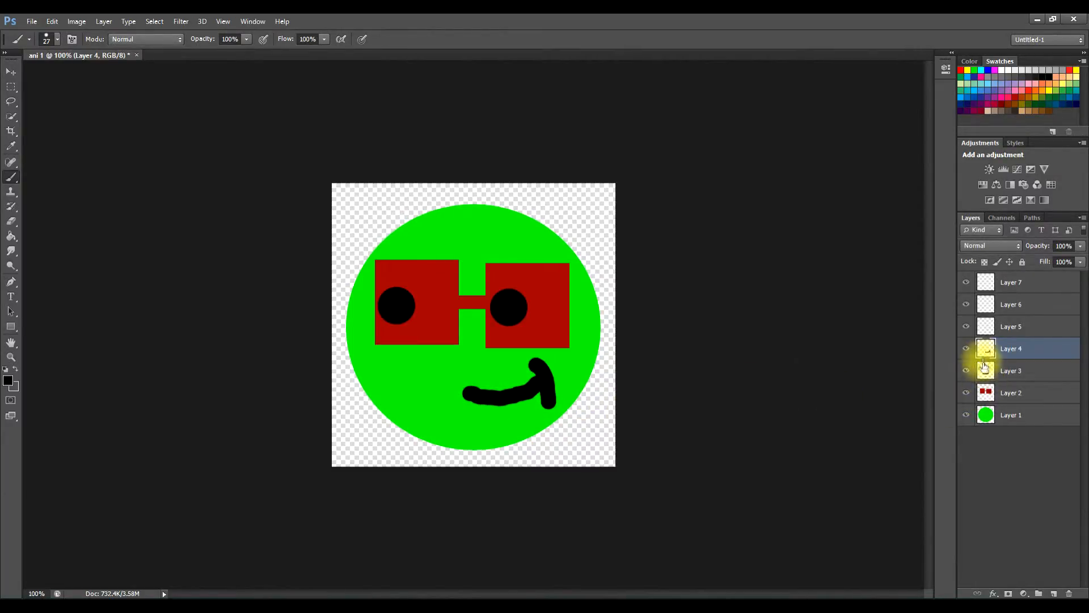
Hide Layer 4 and paint a black half smile below the left glasses square on Layer 5.
{"action": "left_click", "coordinate": [968, 350]}
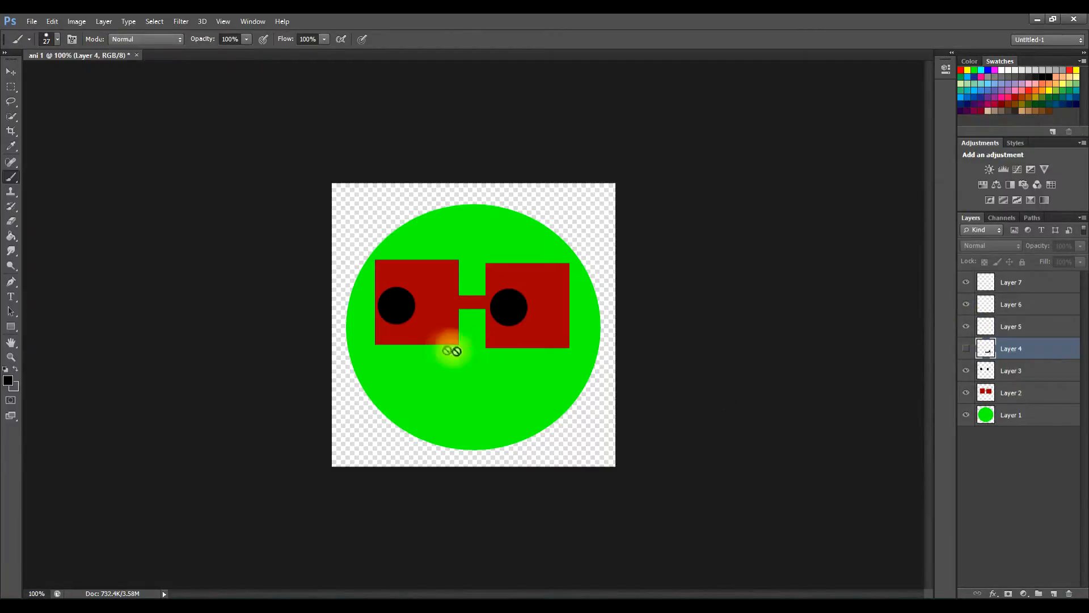
{"action": "left_click", "coordinate": [966, 349]}
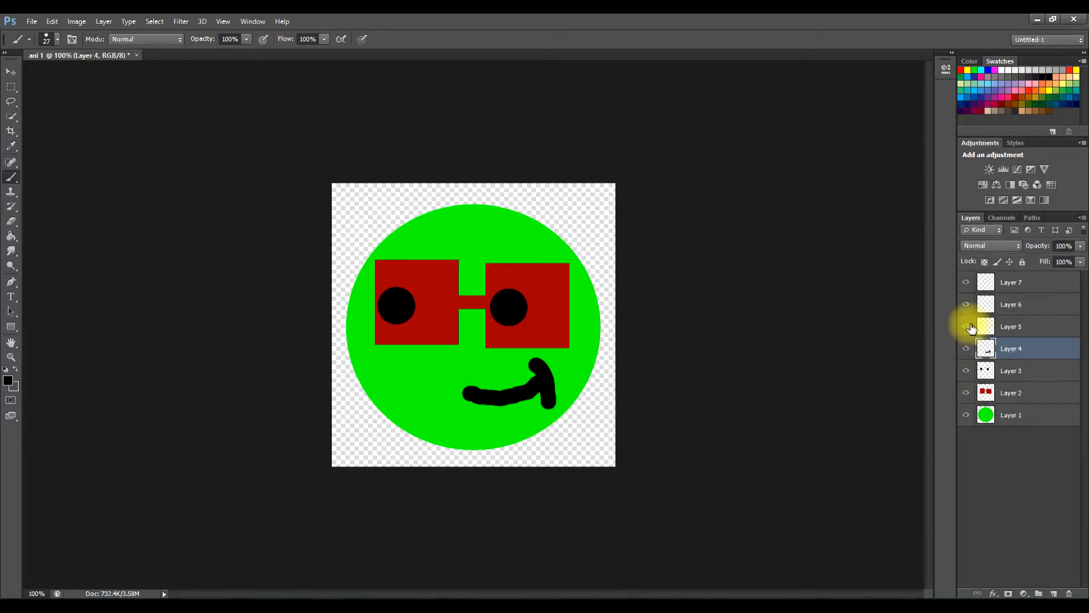
{"action": "left_click", "coordinate": [966, 349]}
{"action": "left_click", "coordinate": [1010, 326]}
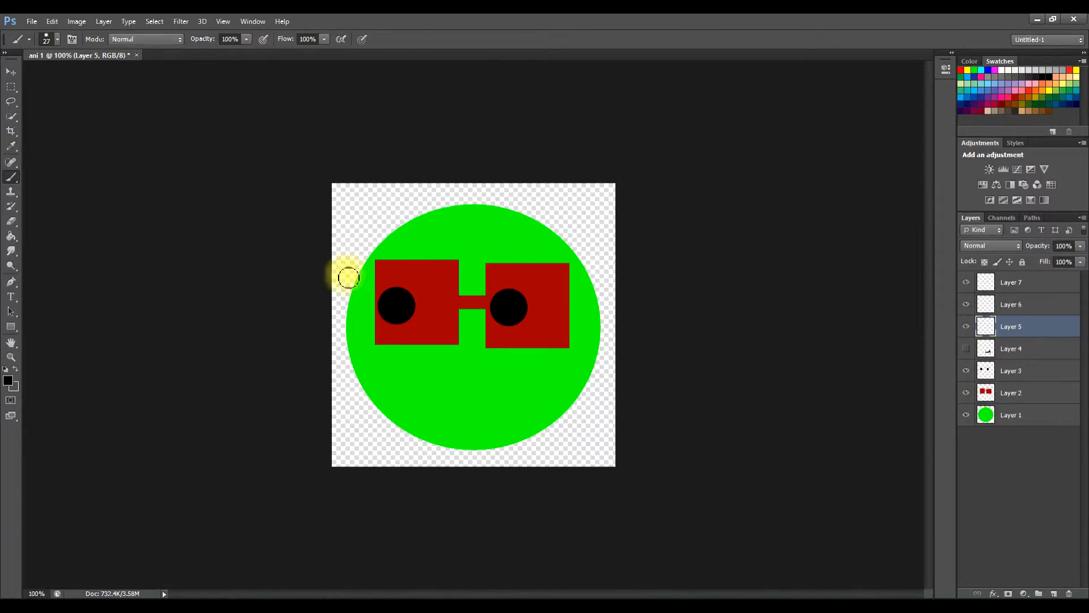
{"action": "mouse_move", "coordinate": [403, 363]}
{"action": "left_mouse_down"}
{"action": "mouse_move", "coordinate": [392, 360]}
{"action": "mouse_move", "coordinate": [381, 380]}
{"action": "mouse_move", "coordinate": [381, 370]}
{"action": "mouse_move", "coordinate": [437, 409]}
{"action": "mouse_move", "coordinate": [460, 407]}
{"action": "left_mouse_up"}
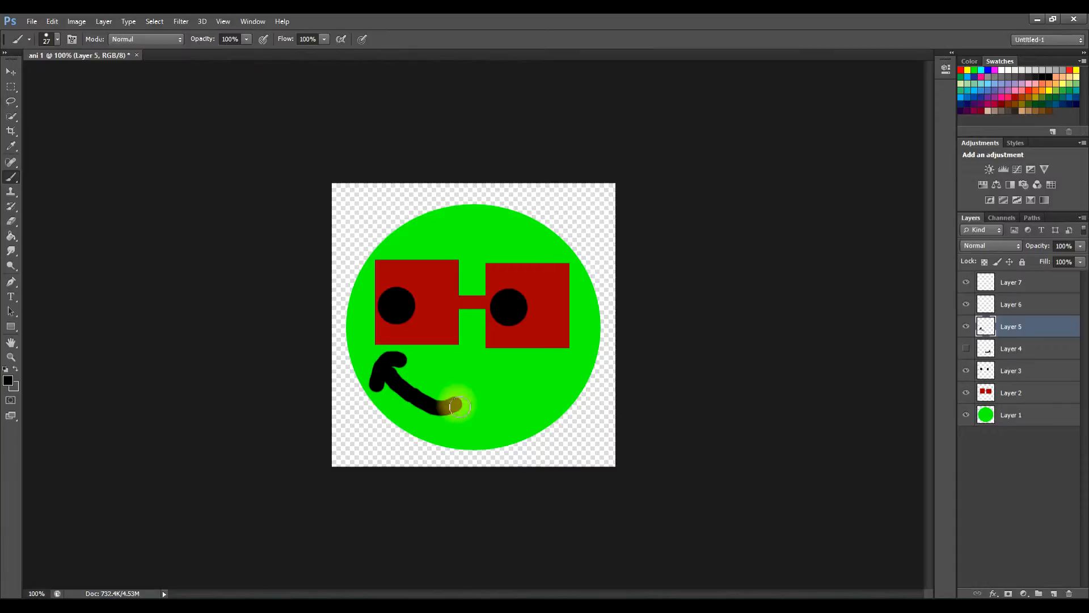
Hide Layer 5 and paint a full black smile with short end strokes across the lower face on Layer 6.
{"action": "left_click", "coordinate": [966, 326]}
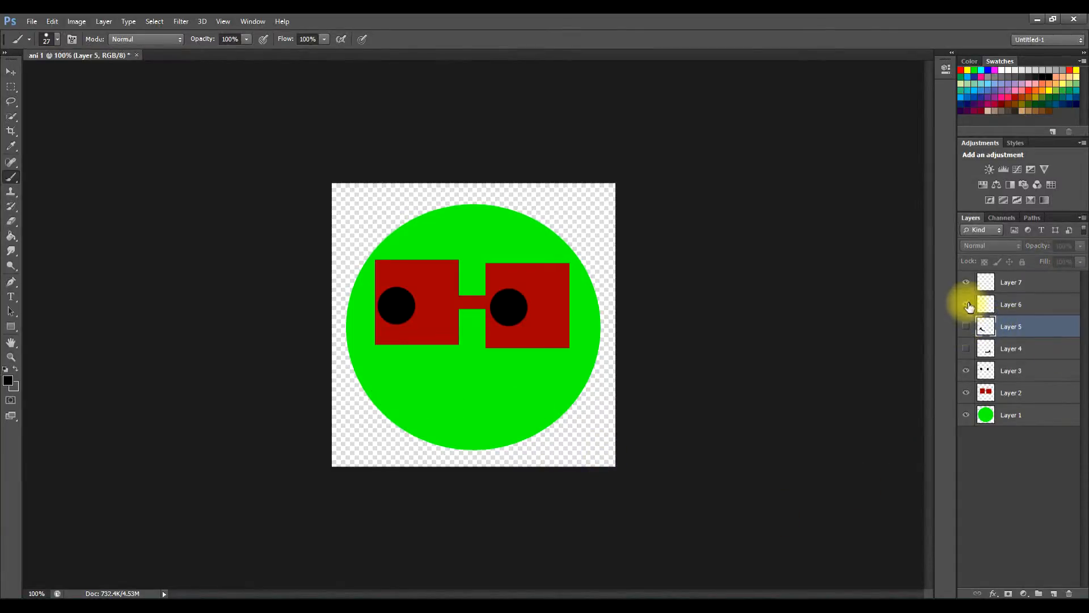
{"action": "left_click", "coordinate": [1016, 304]}
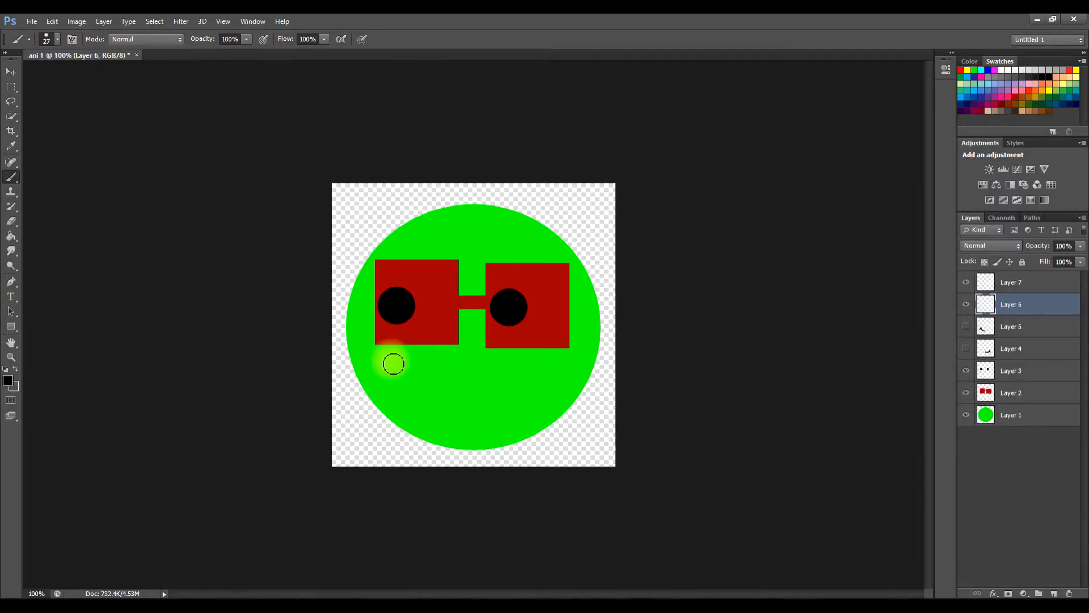
{"action": "mouse_move", "coordinate": [391, 360]}
{"action": "left_mouse_down"}
{"action": "mouse_move", "coordinate": [374, 381]}
{"action": "mouse_move", "coordinate": [465, 412]}
{"action": "mouse_move", "coordinate": [537, 384]}
{"action": "mouse_move", "coordinate": [524, 366]}
{"action": "mouse_move", "coordinate": [569, 393]}
{"action": "left_mouse_up"}
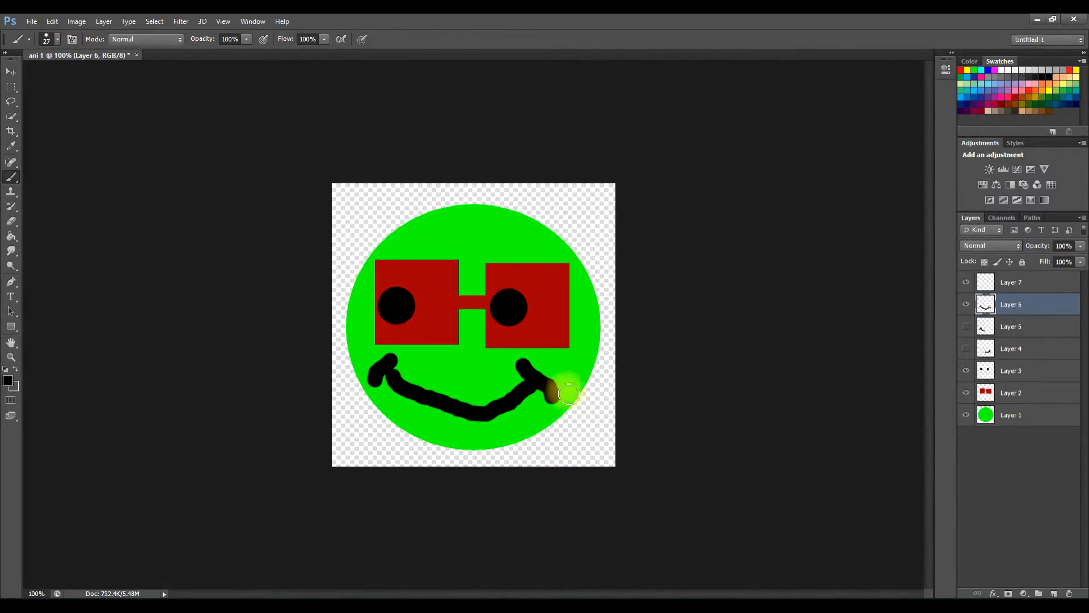
Hide Layer 6 and paint a wider, deeper black smile with end strokes on Layer 7.
{"action": "left_click", "coordinate": [967, 304]}
{"action": "left_click", "coordinate": [1026, 281]}
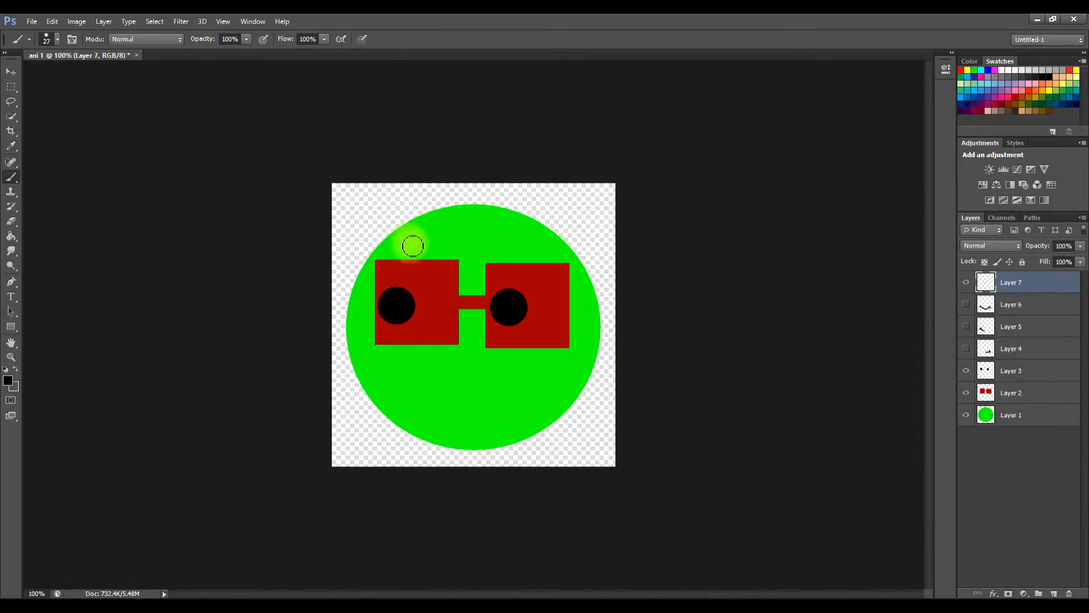
{"action": "mouse_move", "coordinate": [391, 358]}
{"action": "left_mouse_down"}
{"action": "mouse_move", "coordinate": [373, 380]}
{"action": "mouse_move", "coordinate": [386, 372]}
{"action": "mouse_move", "coordinate": [438, 420]}
{"action": "mouse_move", "coordinate": [474, 433]}
{"action": "mouse_move", "coordinate": [510, 425]}
{"action": "mouse_move", "coordinate": [561, 379]}
{"action": "mouse_move", "coordinate": [547, 368]}
{"action": "mouse_move", "coordinate": [581, 381]}
{"action": "left_mouse_up"}
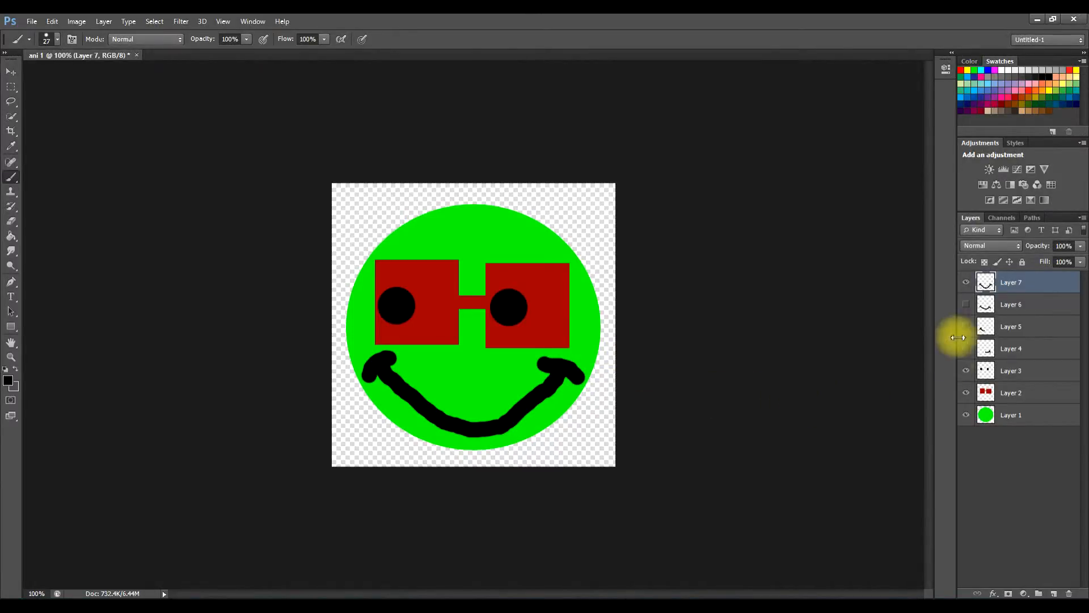
{"action": "left_click", "coordinate": [967, 303]}
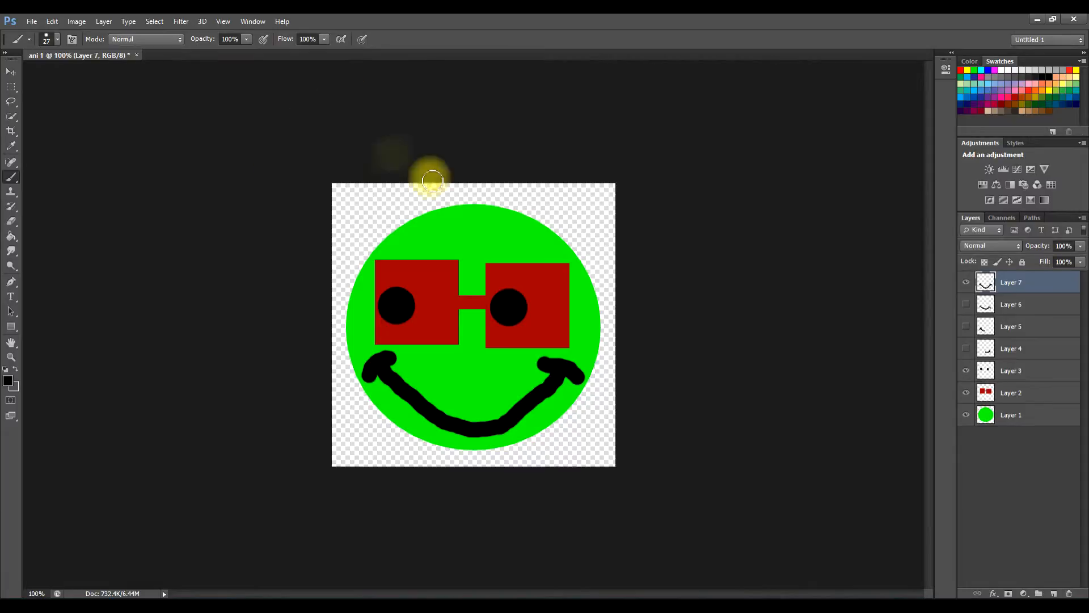
Show the Timeline and create a frame animation from the document.
{"action": "left_click", "coordinate": [252, 23]}
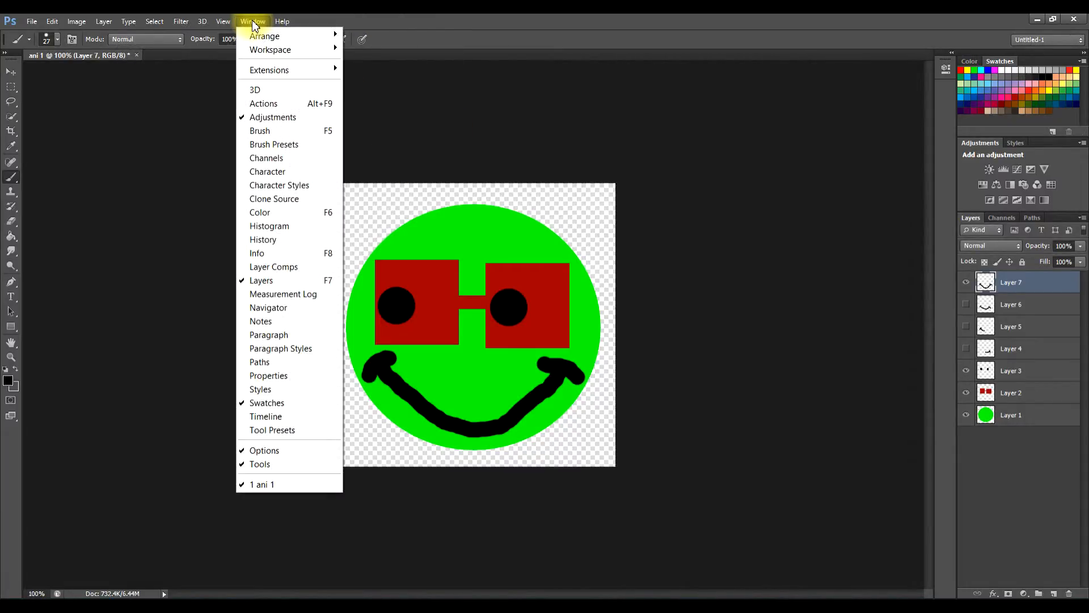
{"action": "left_click", "coordinate": [296, 417]}
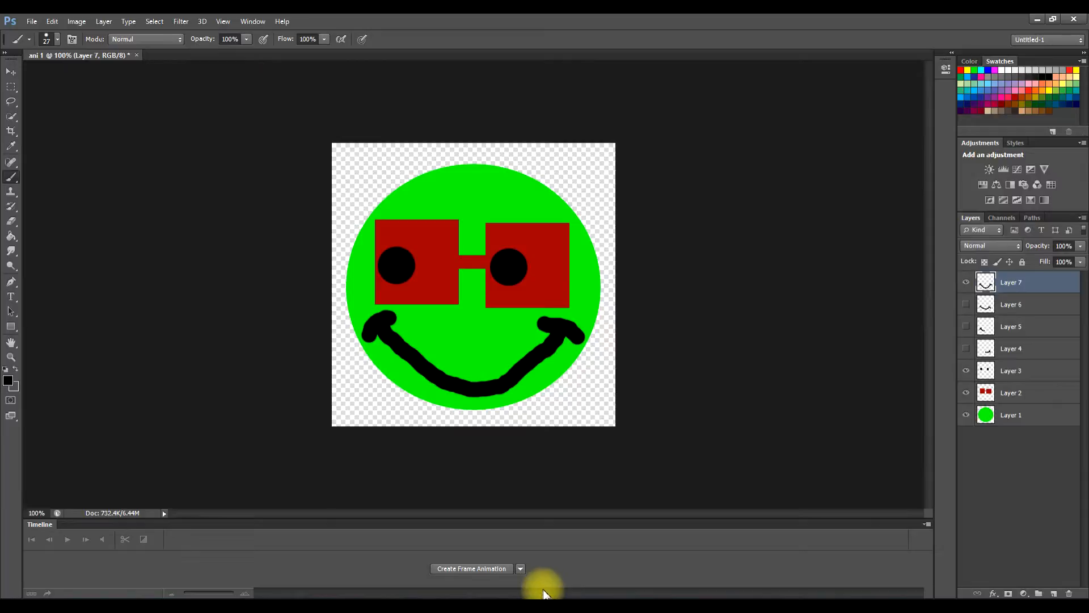
{"action": "left_click", "coordinate": [521, 569]}
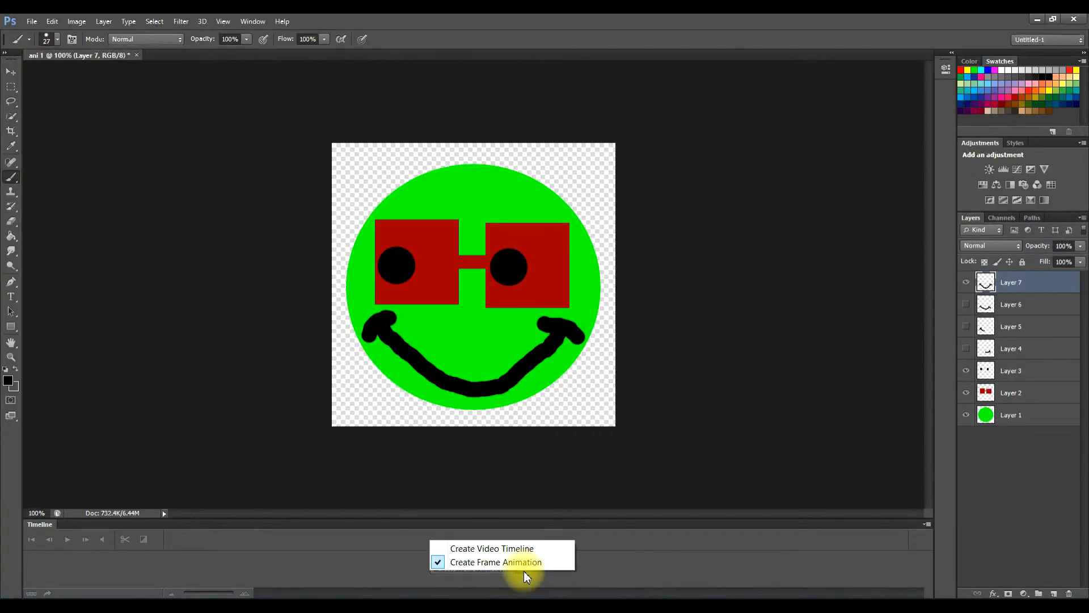
{"action": "left_click", "coordinate": [522, 566]}
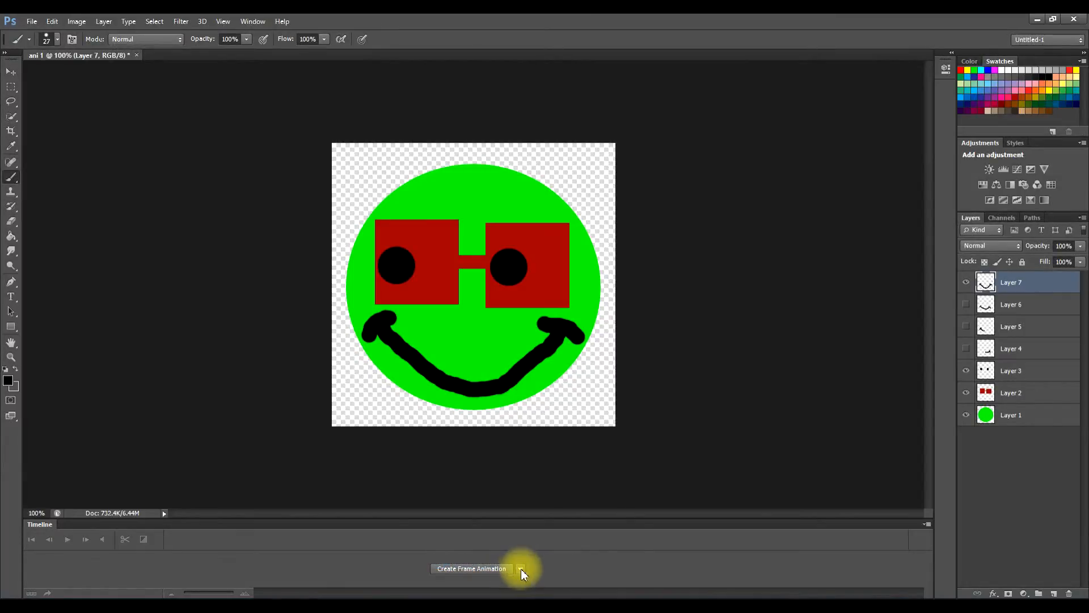
{"action": "left_click", "coordinate": [476, 567]}
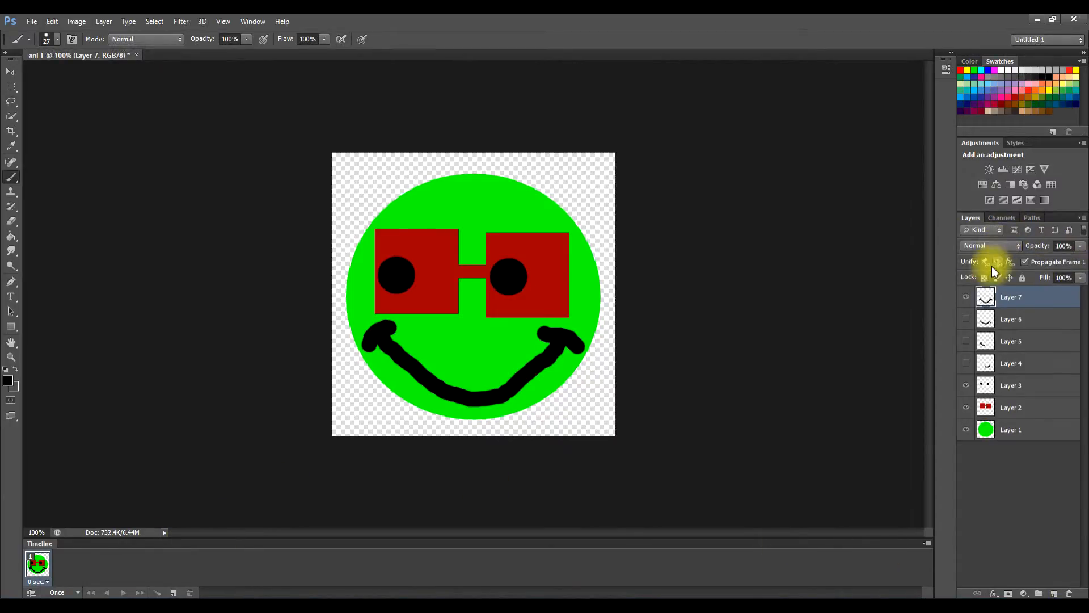
Make frame 1 show Layer 4 as its only mouth, and add a second frame showing Layer 5 instead.
{"action": "left_click", "coordinate": [967, 297]}
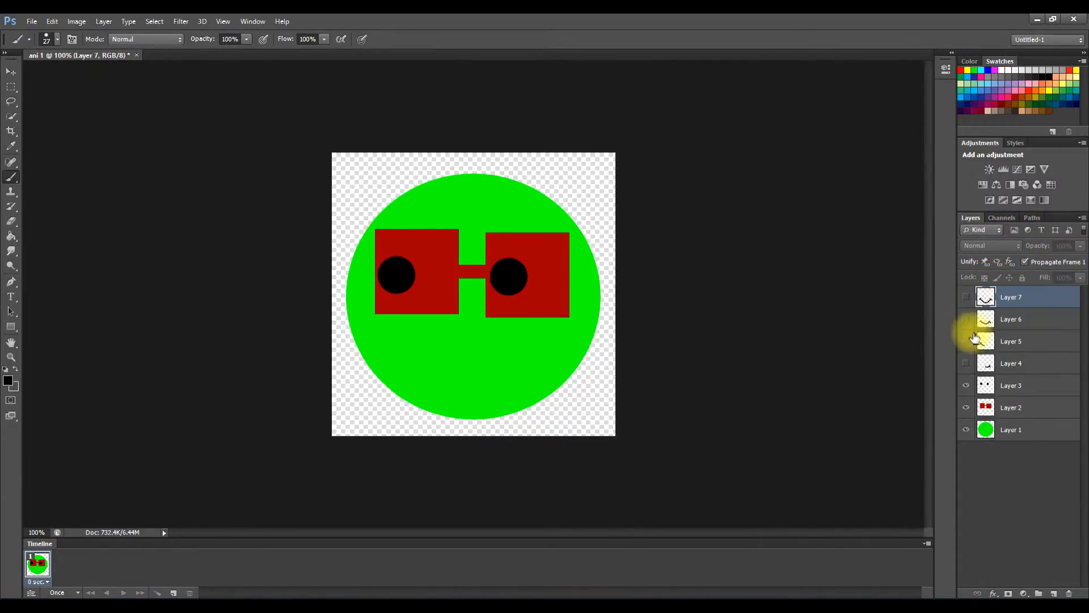
{"action": "left_click", "coordinate": [967, 364]}
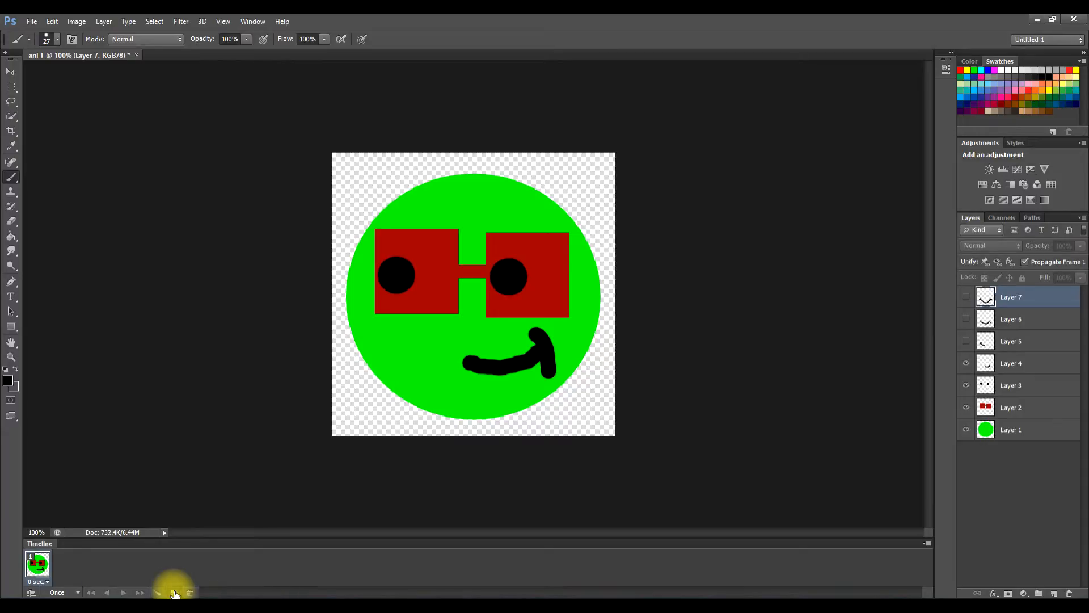
{"action": "left_click", "coordinate": [175, 592]}
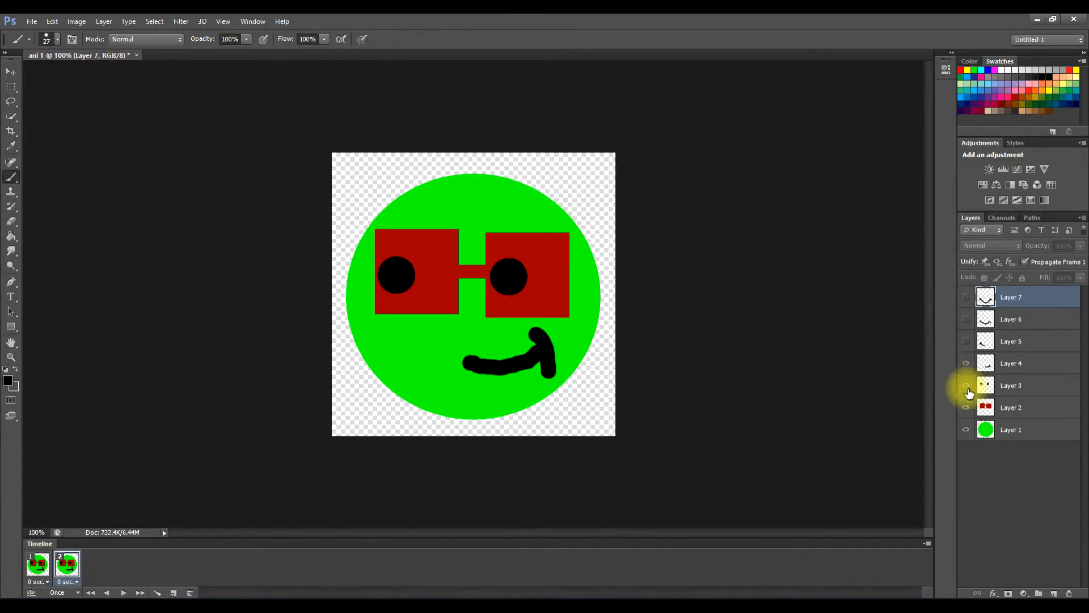
{"action": "left_click", "coordinate": [967, 365]}
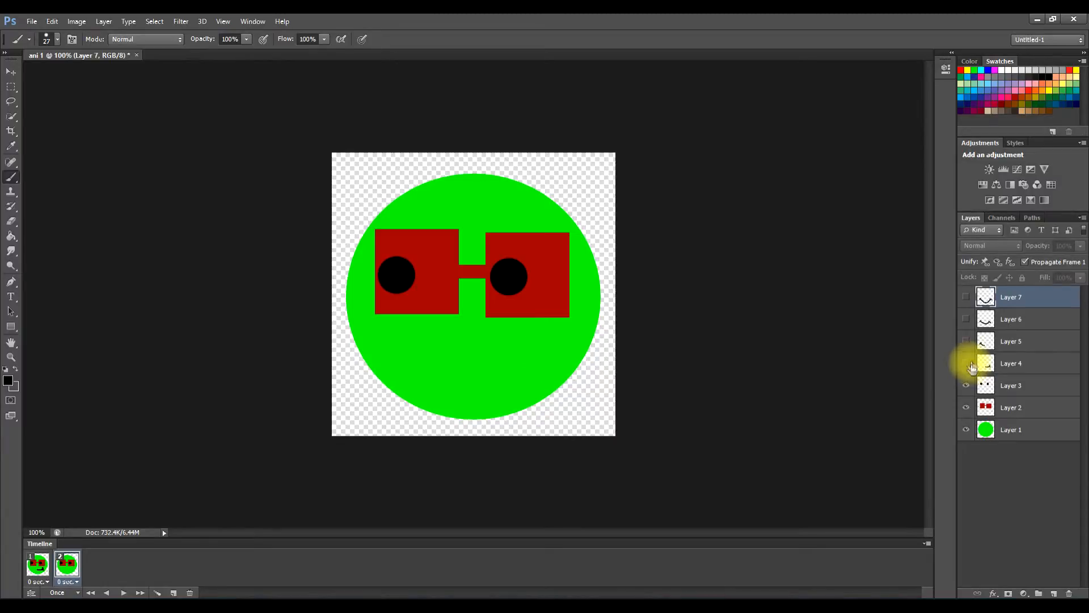
{"action": "left_click", "coordinate": [967, 342]}
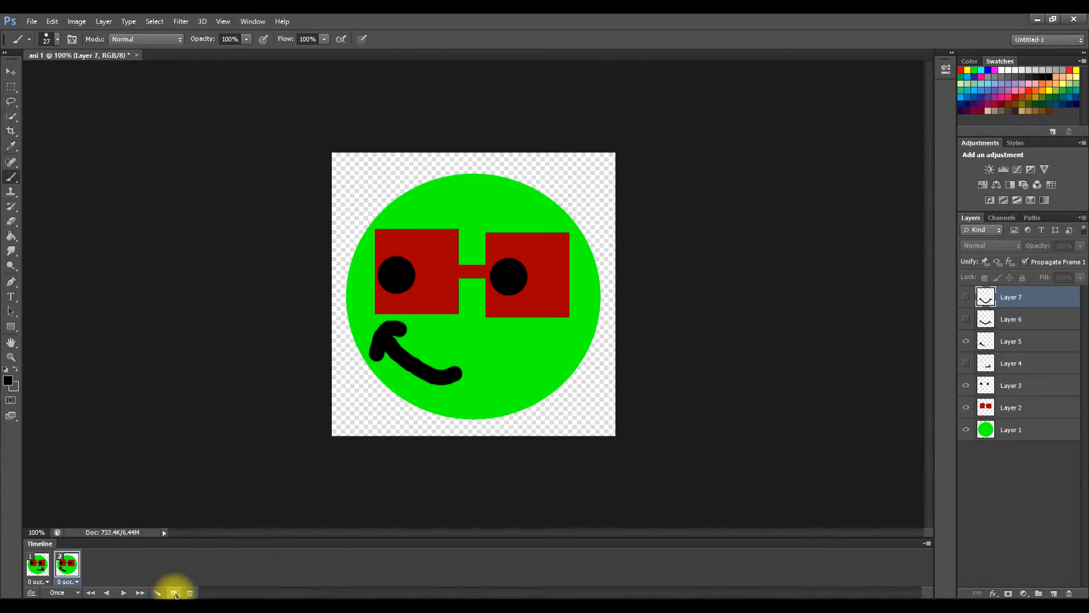
Add a third frame showing only the Layer 6 mouth and a fourth frame showing only the Layer 7 mouth.
{"action": "left_click", "coordinate": [174, 593]}
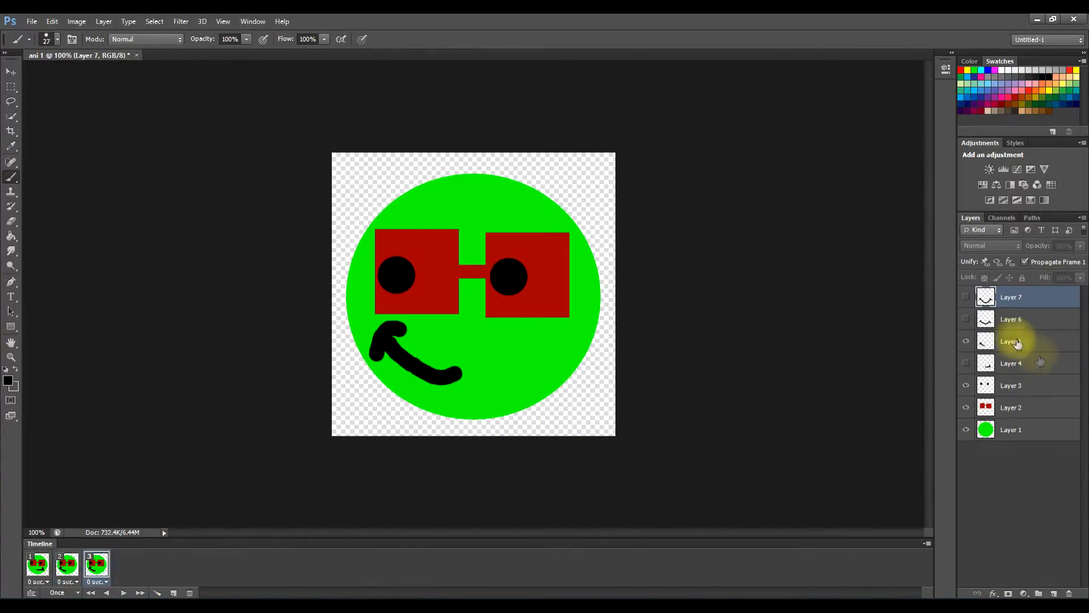
{"action": "left_click", "coordinate": [968, 343]}
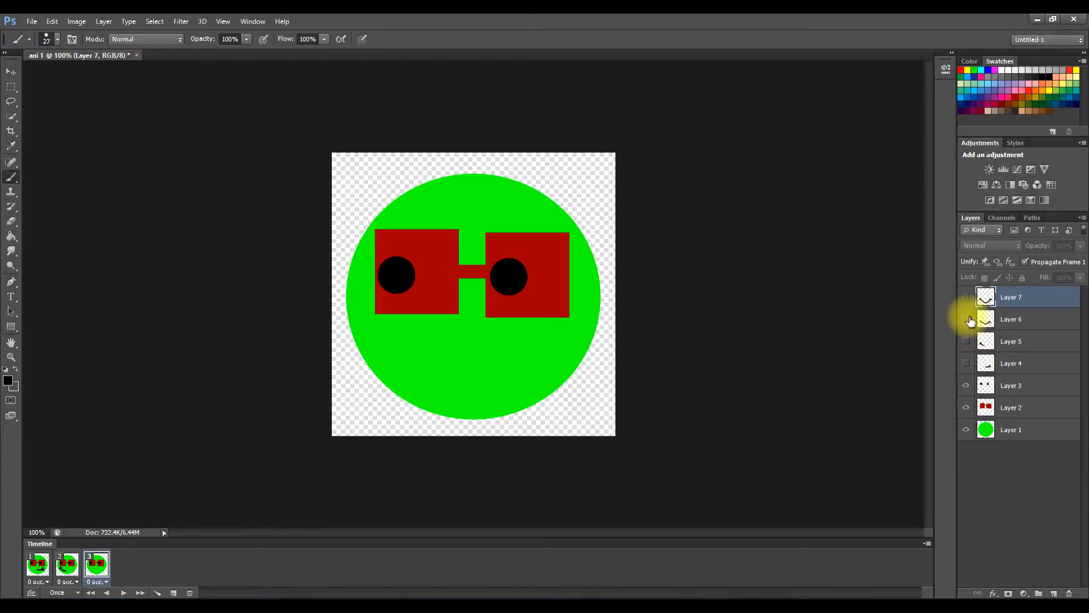
{"action": "left_click", "coordinate": [969, 320]}
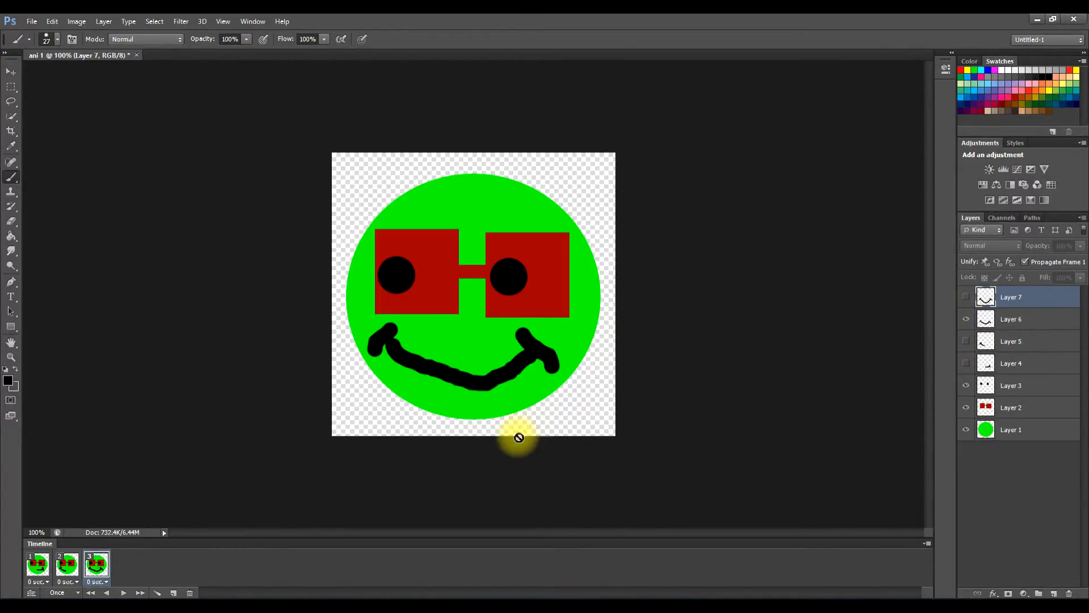
{"action": "left_click", "coordinate": [174, 593]}
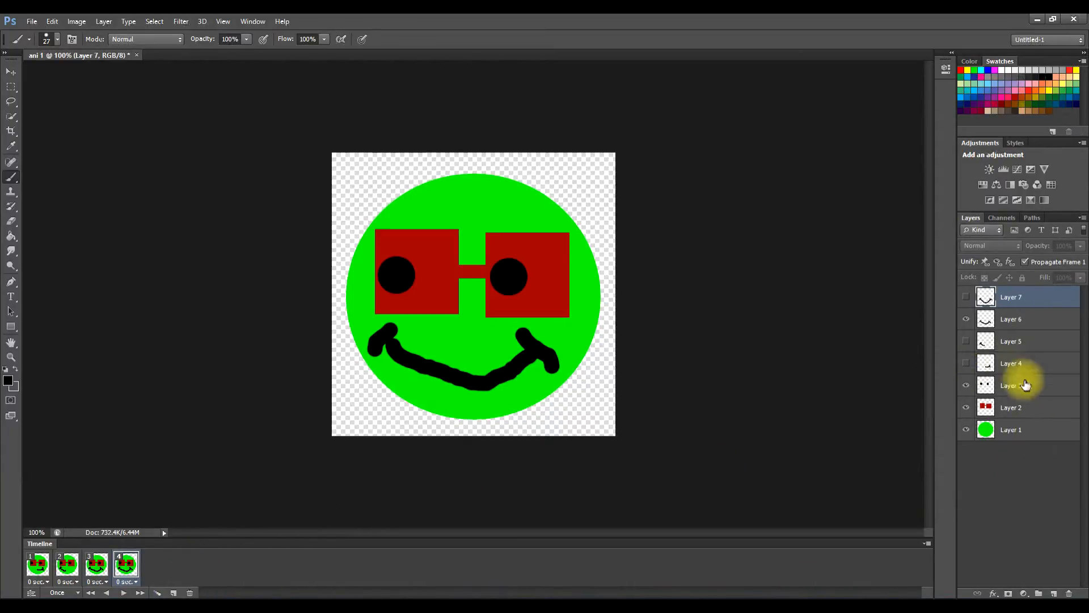
{"action": "left_click", "coordinate": [967, 319]}
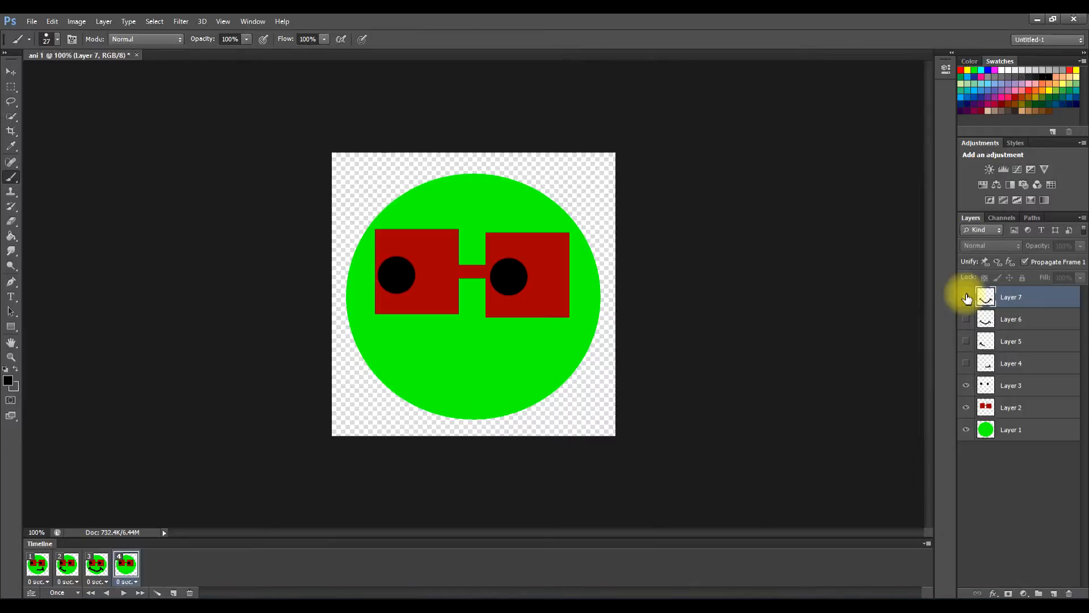
{"action": "left_click", "coordinate": [967, 297]}
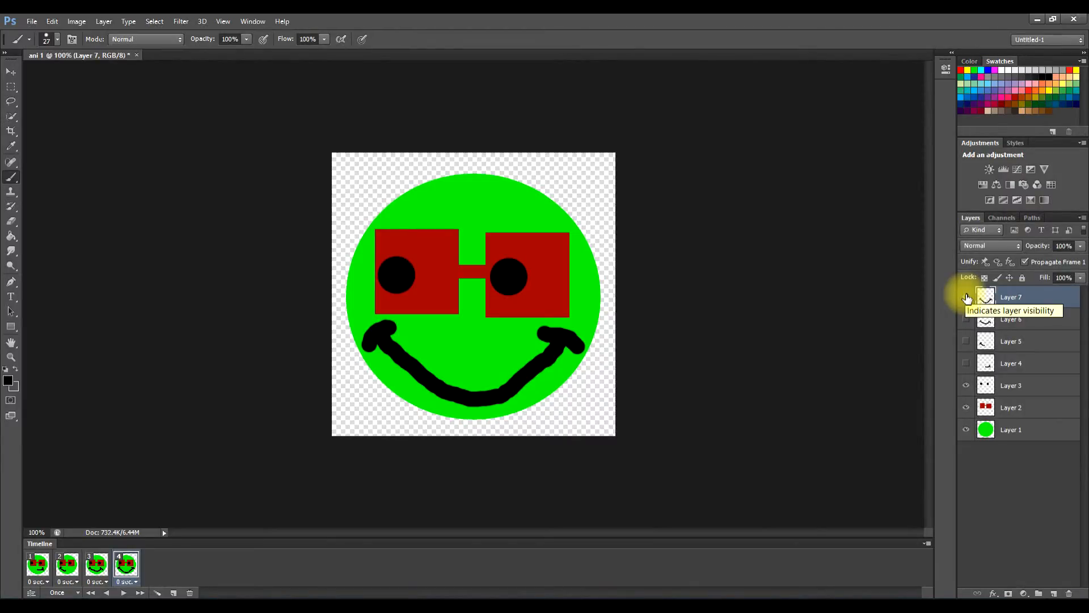
In frame 2, move the pupils on Layer 3 horizontally to the right side of the red squares.
{"action": "left_click", "coordinate": [67, 566]}
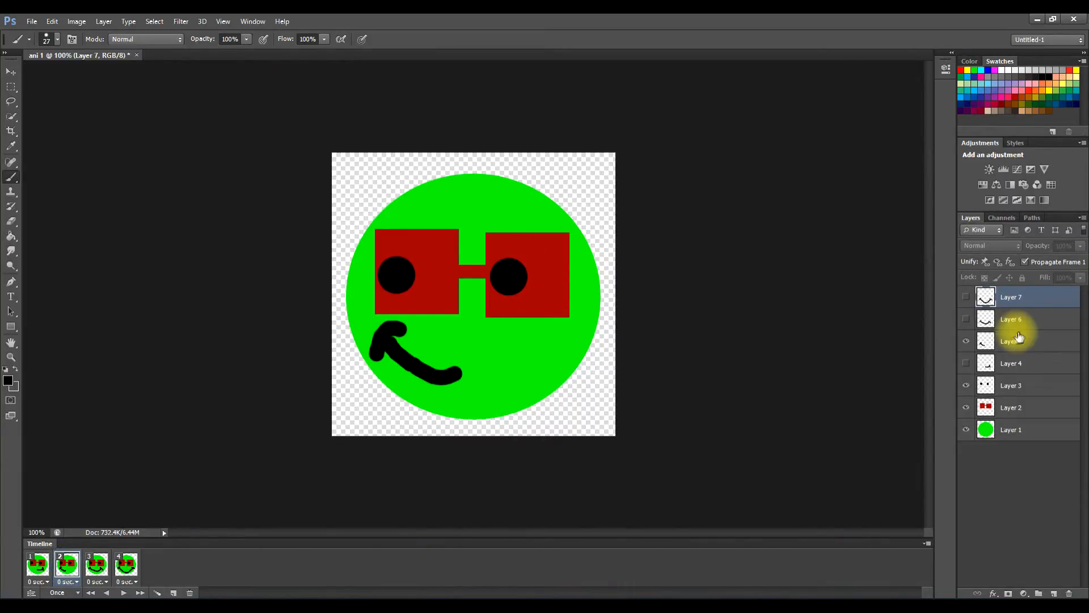
{"action": "left_click", "coordinate": [1033, 388]}
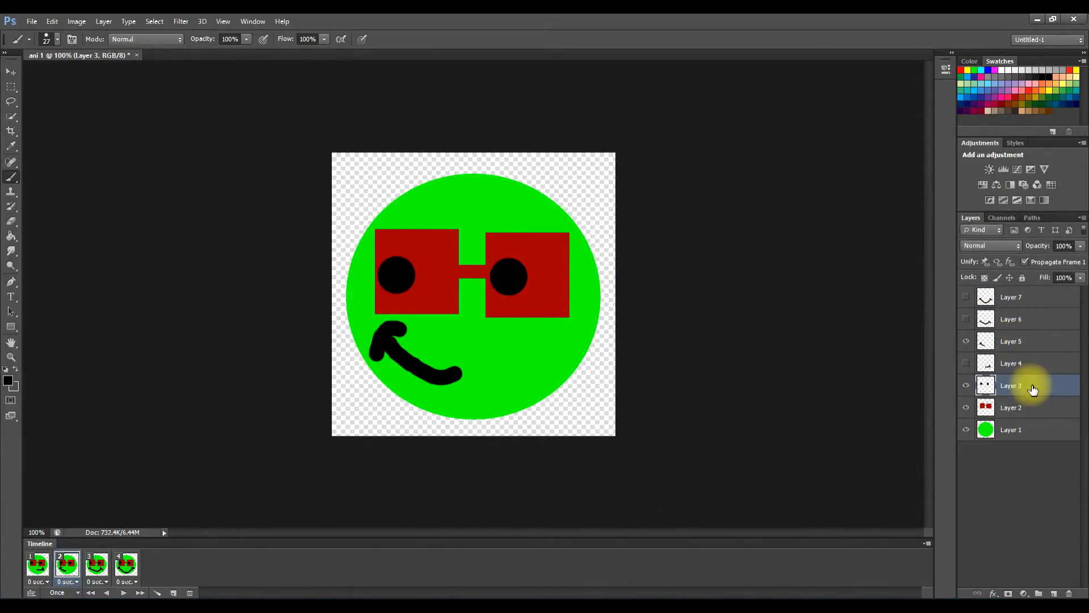
{"action": "left_click", "coordinate": [11, 71]}
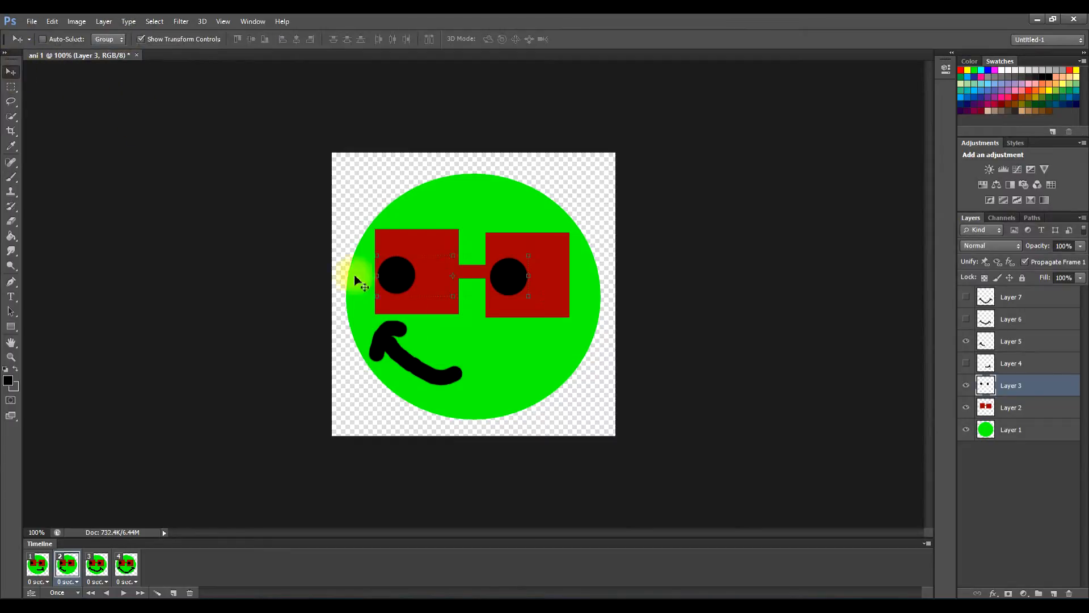
{"action": "left_click_drag", "start_coordinate": [430, 277], "coordinate": [465, 281]}
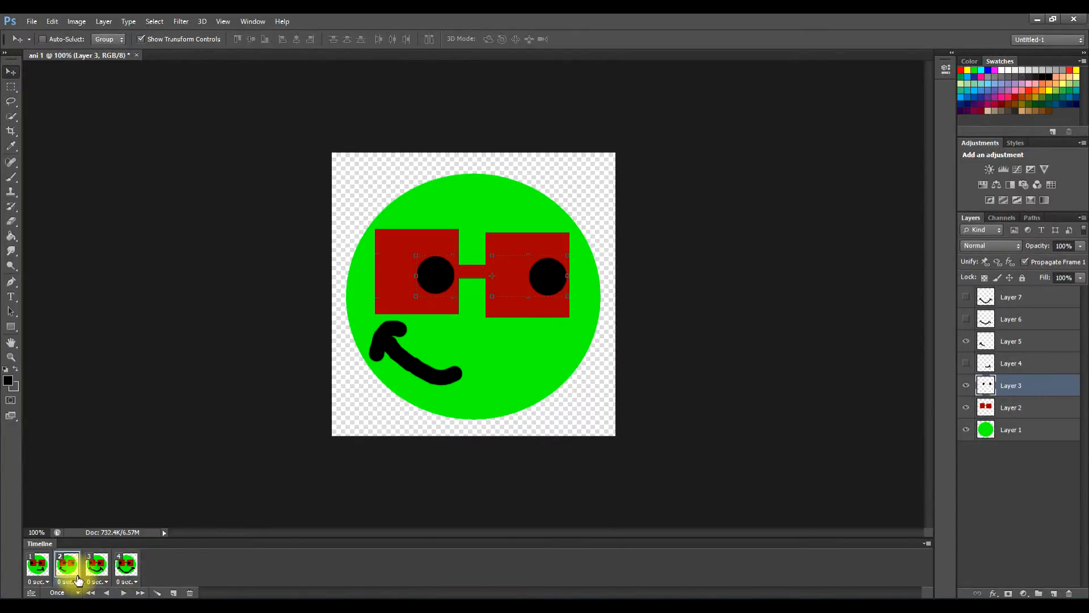
Centre the Layer 3 pupils in the red squares in frame 3 and move them to the squares' upper middle in frame 4.
{"action": "left_click", "coordinate": [97, 565]}
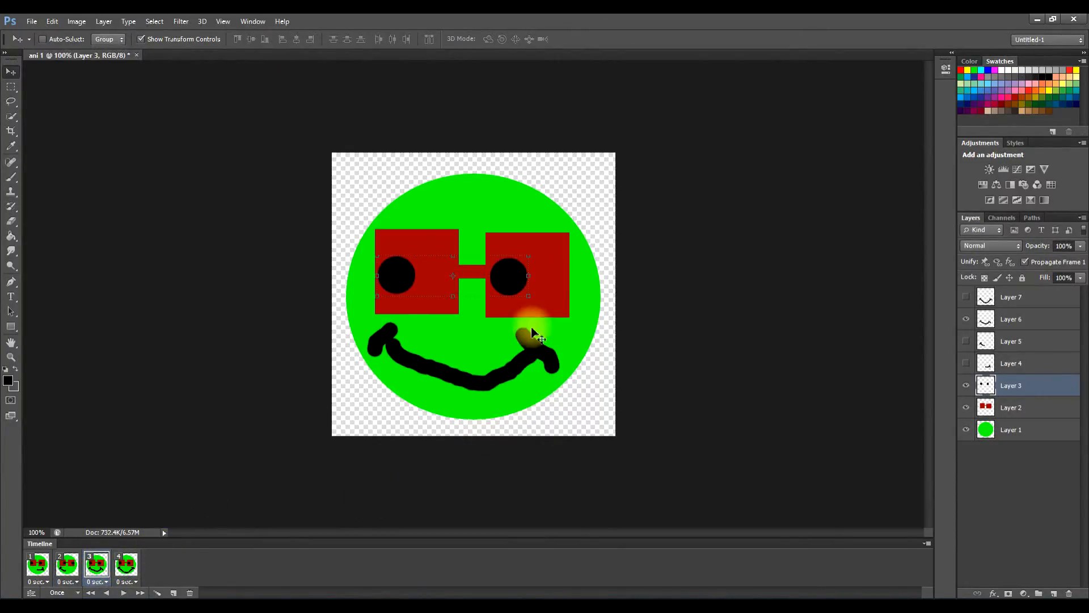
{"action": "left_click_drag", "start_coordinate": [507, 276], "coordinate": [525, 279]}
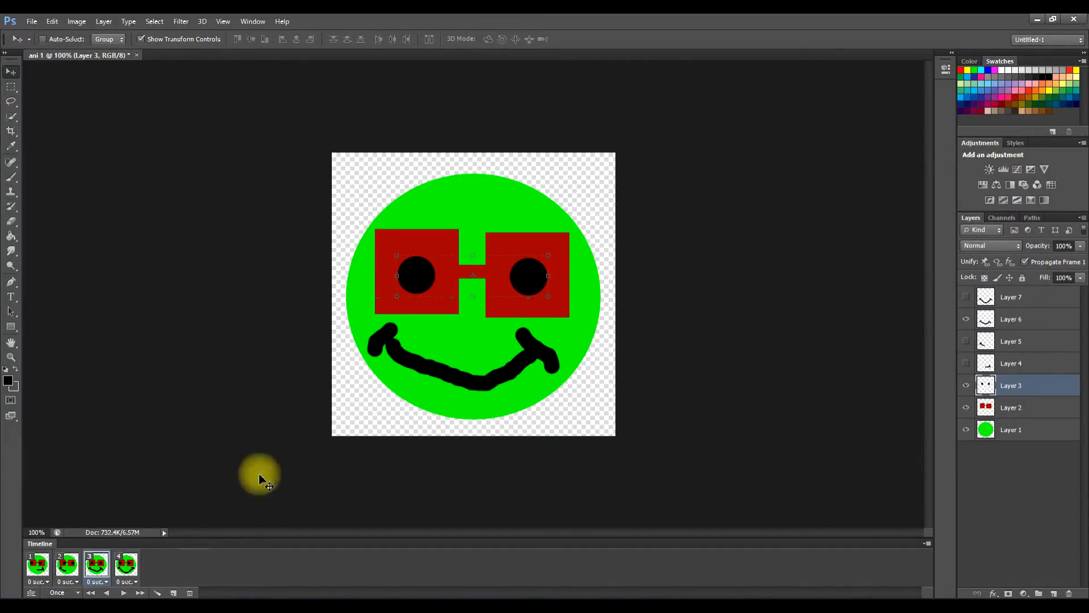
{"action": "left_click", "coordinate": [126, 565]}
{"action": "left_click_drag", "start_coordinate": [508, 273], "coordinate": [522, 250]}
{"action": "left_click_drag", "start_coordinate": [520, 252], "coordinate": [522, 251]}
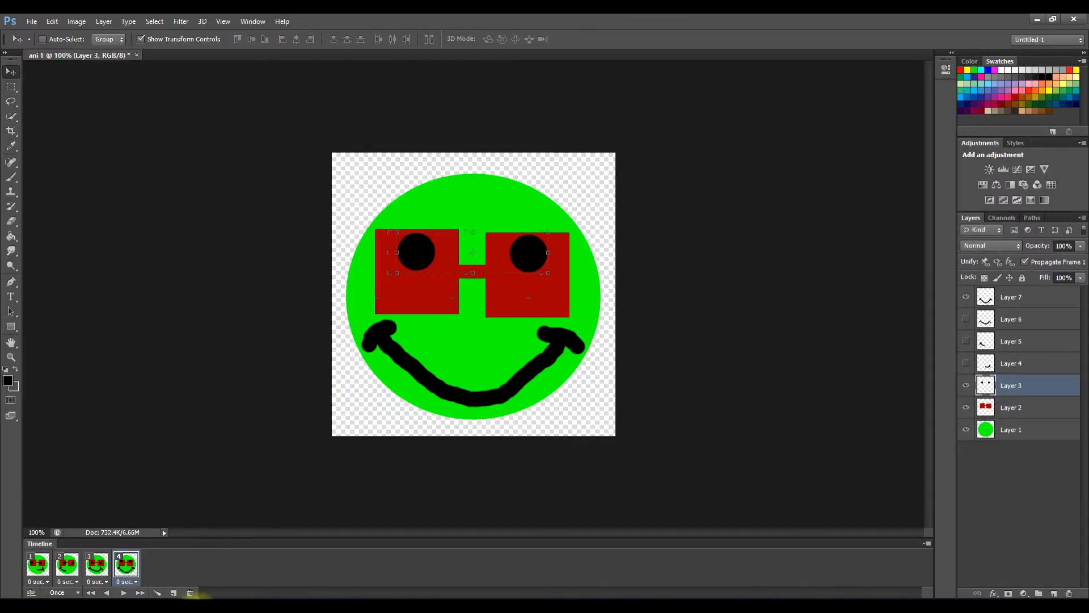
Check the four frames one by one and set the animation to loop forever.
{"action": "left_click", "coordinate": [37, 571]}
{"action": "left_click", "coordinate": [69, 567]}
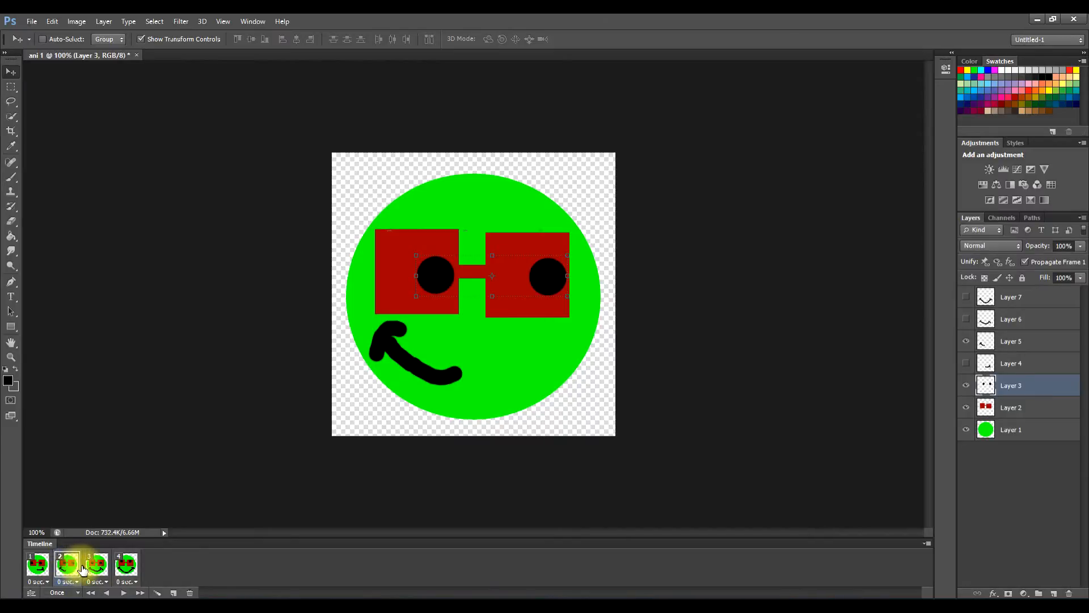
{"action": "left_click", "coordinate": [104, 571]}
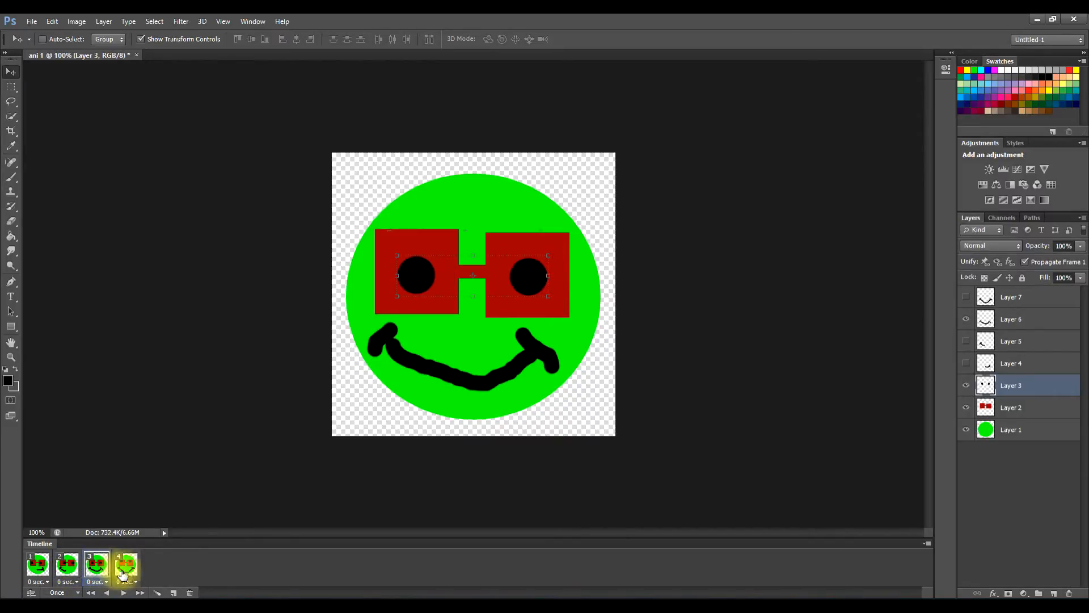
{"action": "left_click", "coordinate": [129, 574]}
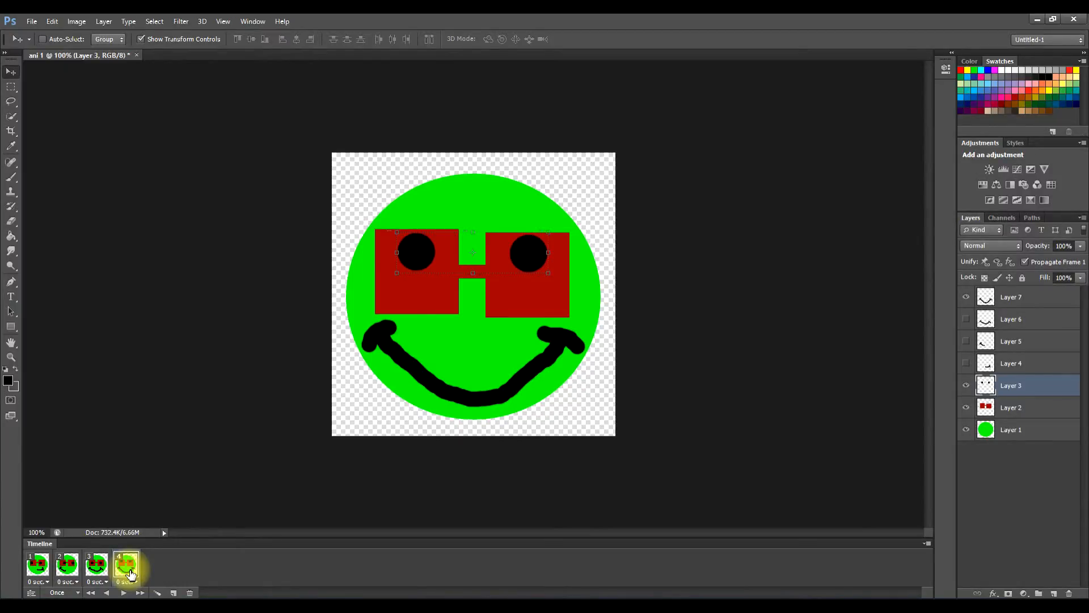
{"action": "left_click", "coordinate": [77, 594]}
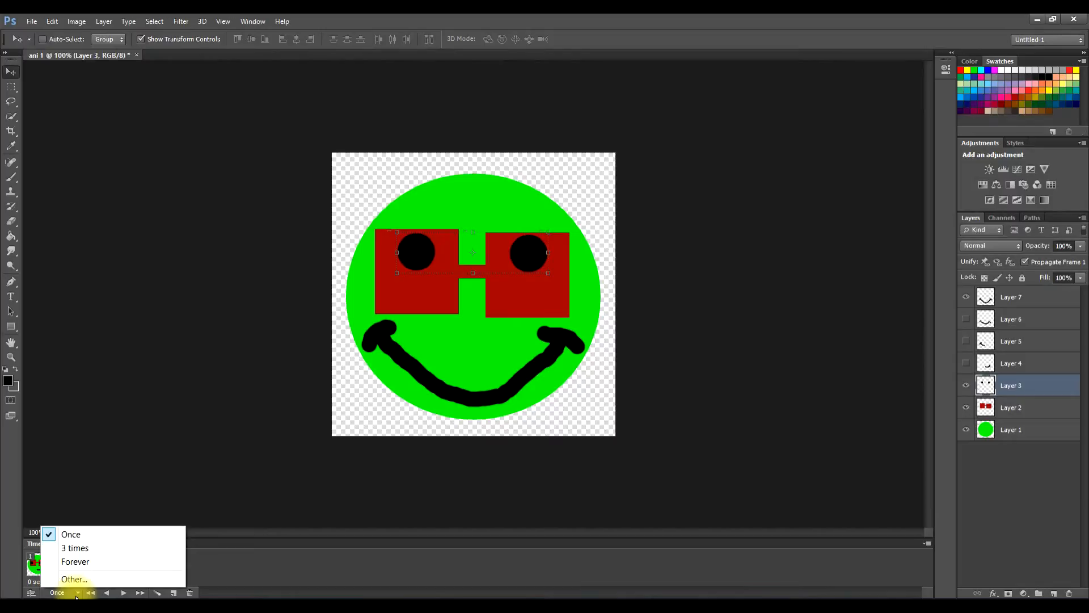
{"action": "left_click", "coordinate": [70, 559]}
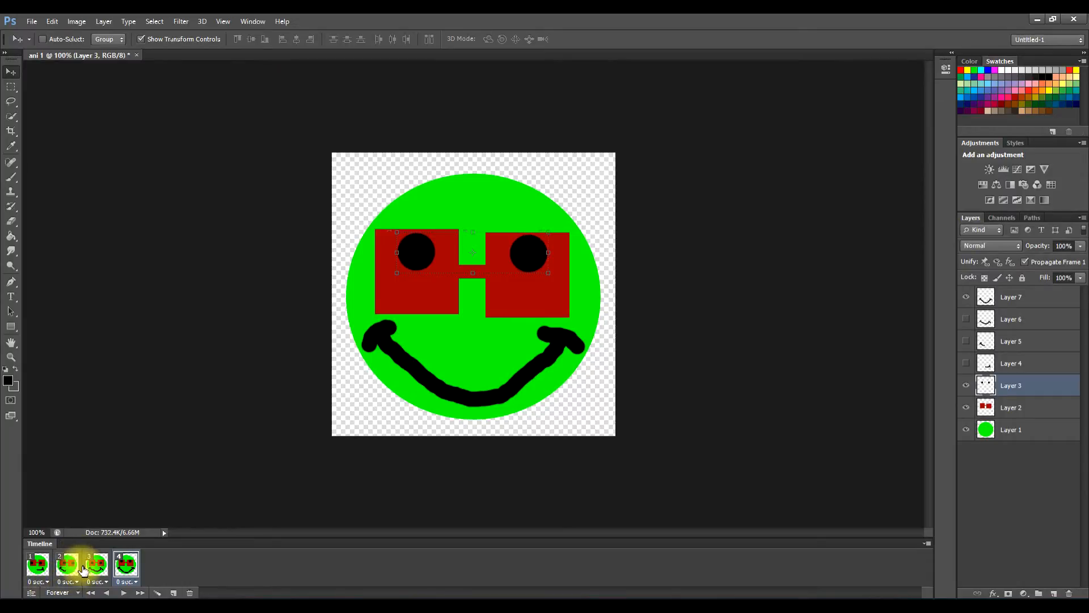
Set the delay of all four frames to 0.5 seconds and preview the animation.
{"action": "left_click", "coordinate": [48, 585]}
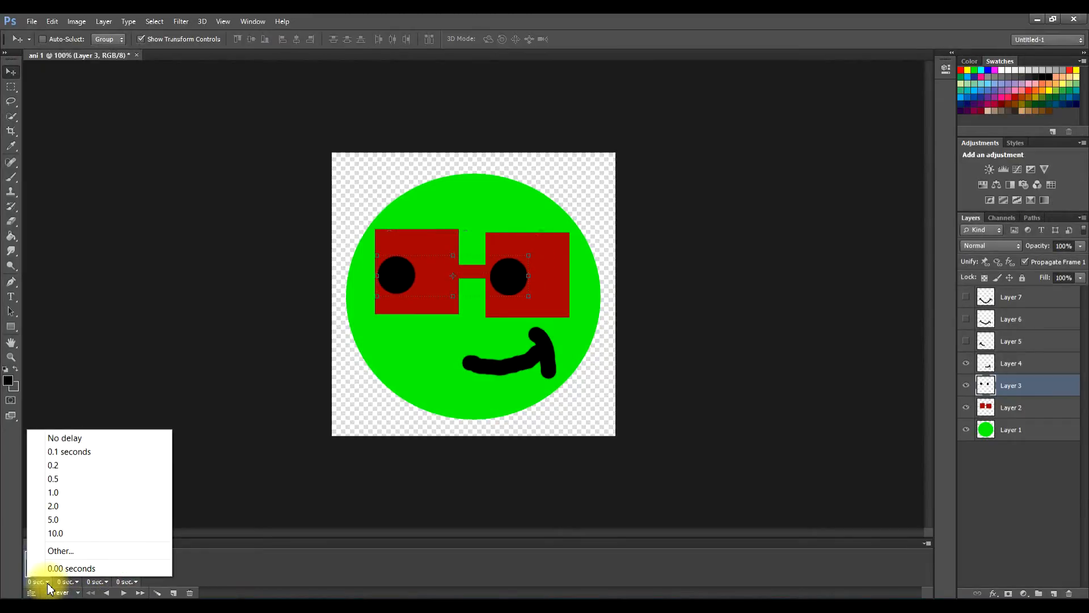
{"action": "left_click", "coordinate": [73, 482]}
{"action": "left_click", "coordinate": [76, 585]}
{"action": "left_click", "coordinate": [86, 483]}
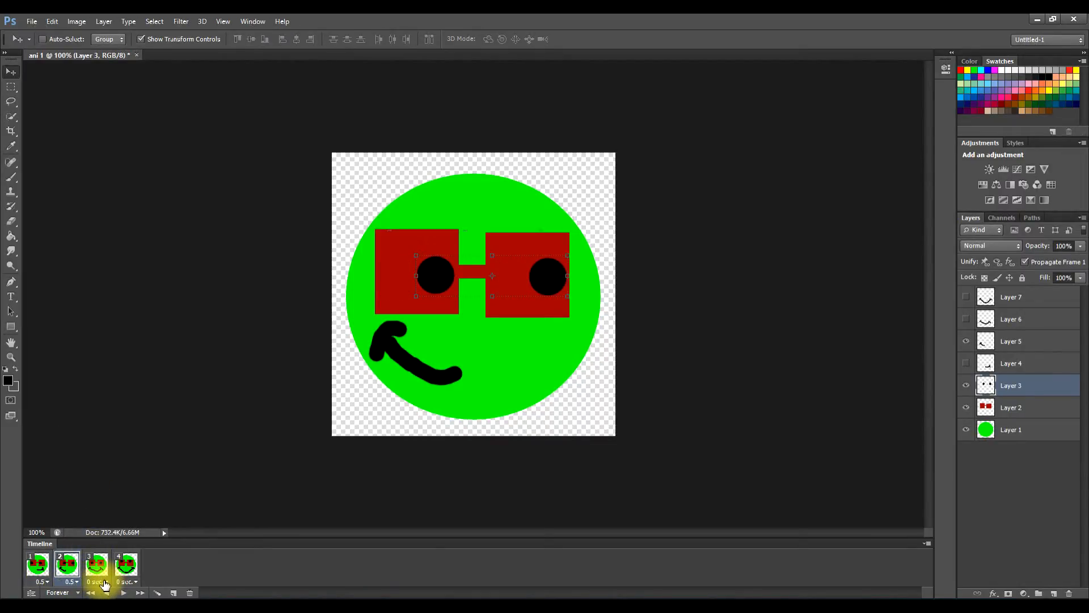
{"action": "left_click", "coordinate": [103, 583]}
{"action": "left_click", "coordinate": [112, 481]}
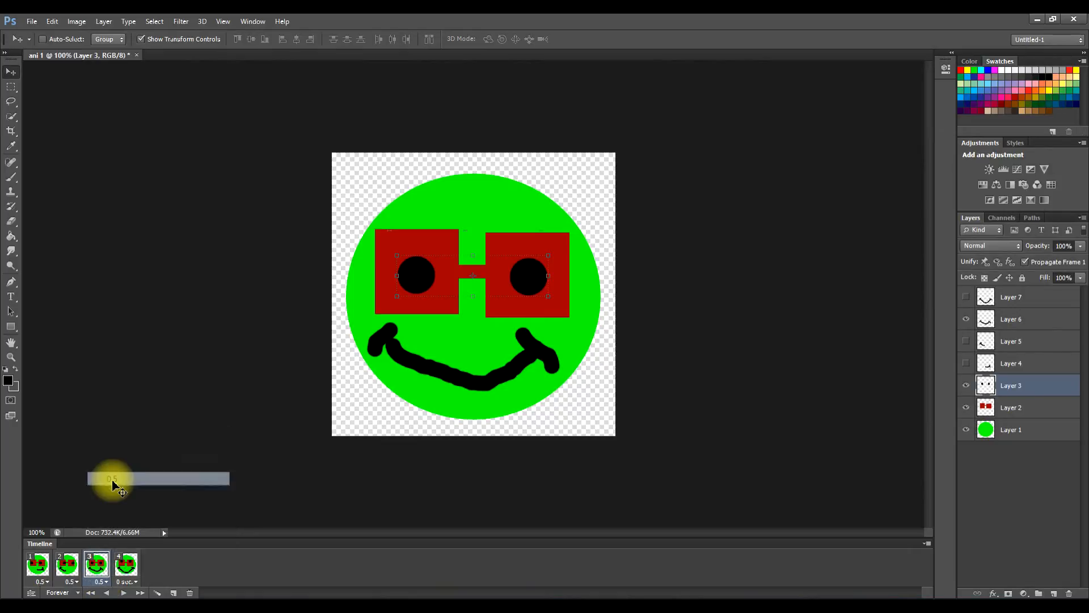
{"action": "left_click", "coordinate": [128, 581]}
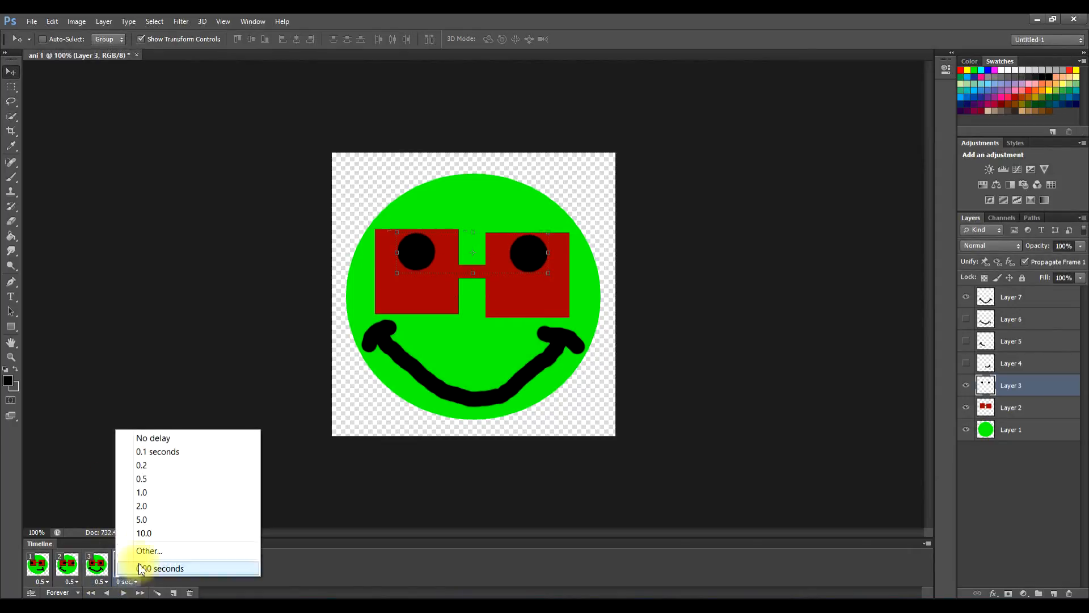
{"action": "left_click", "coordinate": [143, 478]}
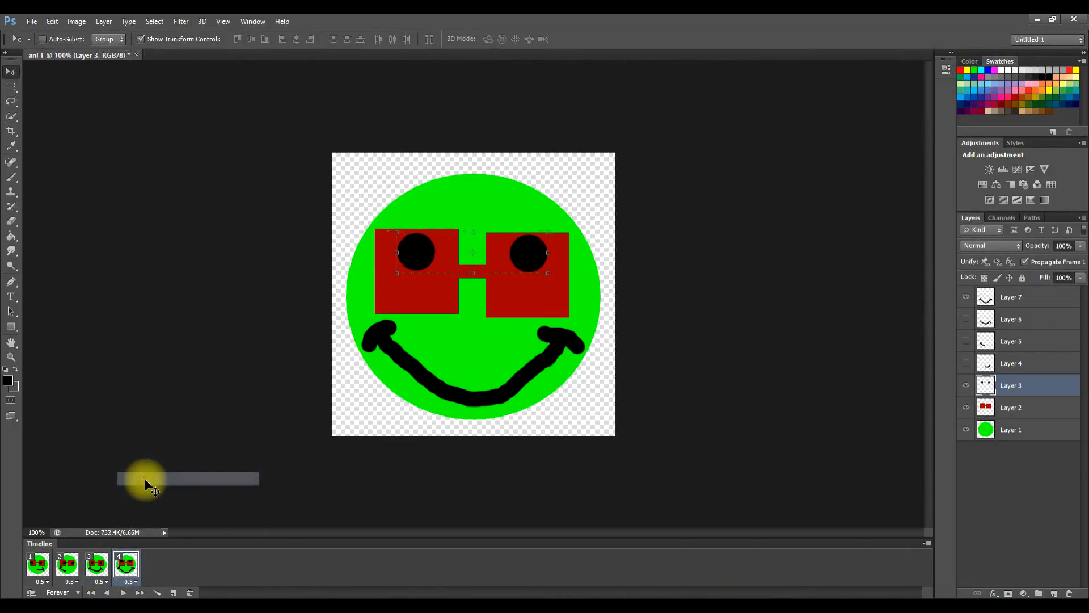
{"action": "left_click", "coordinate": [123, 593]}
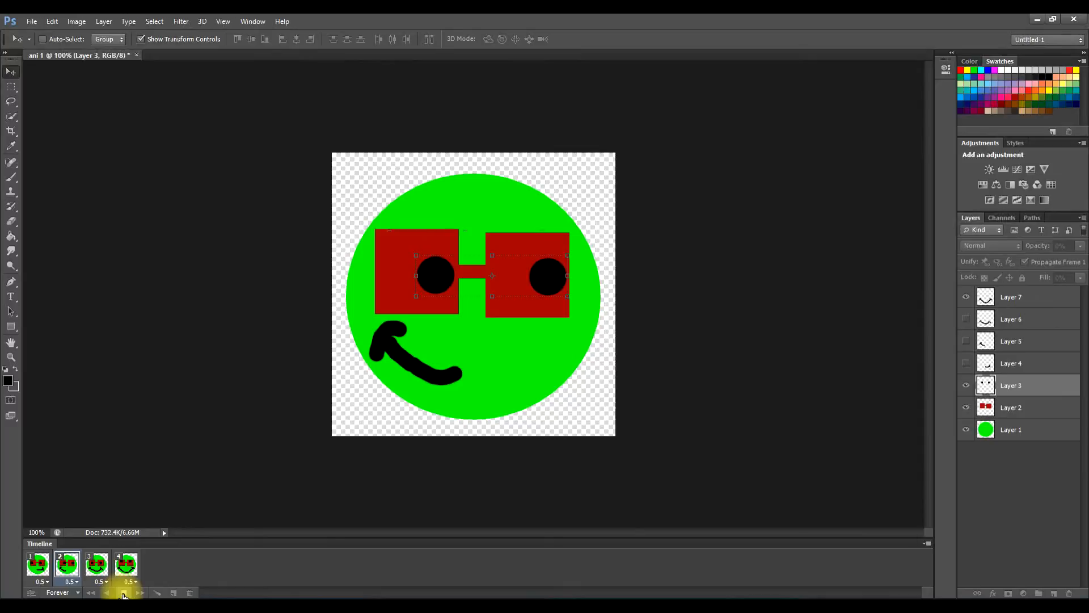
{"action": "left_click", "coordinate": [124, 593]}
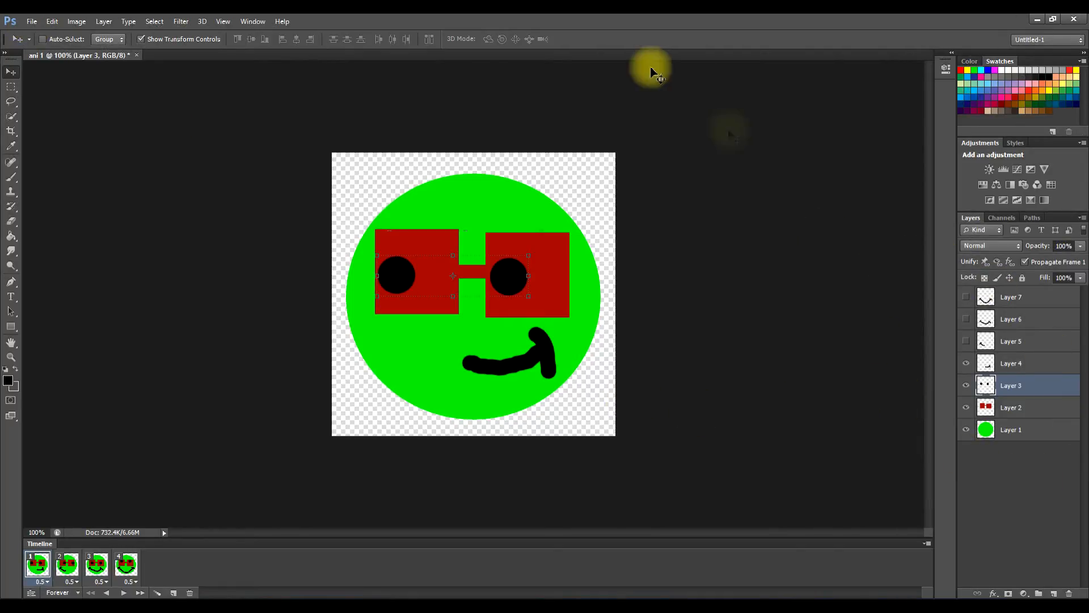
Save the document in Photoshop format as ani 1.psd in the ANI TUT folder.
{"action": "left_click", "coordinate": [32, 22]}
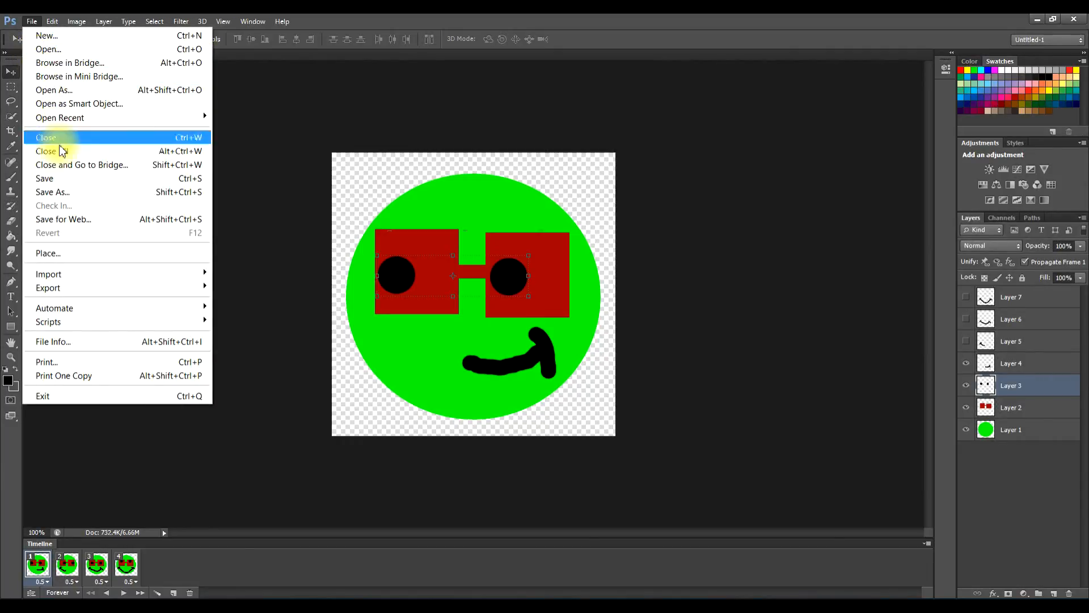
{"action": "left_click", "coordinate": [61, 192]}
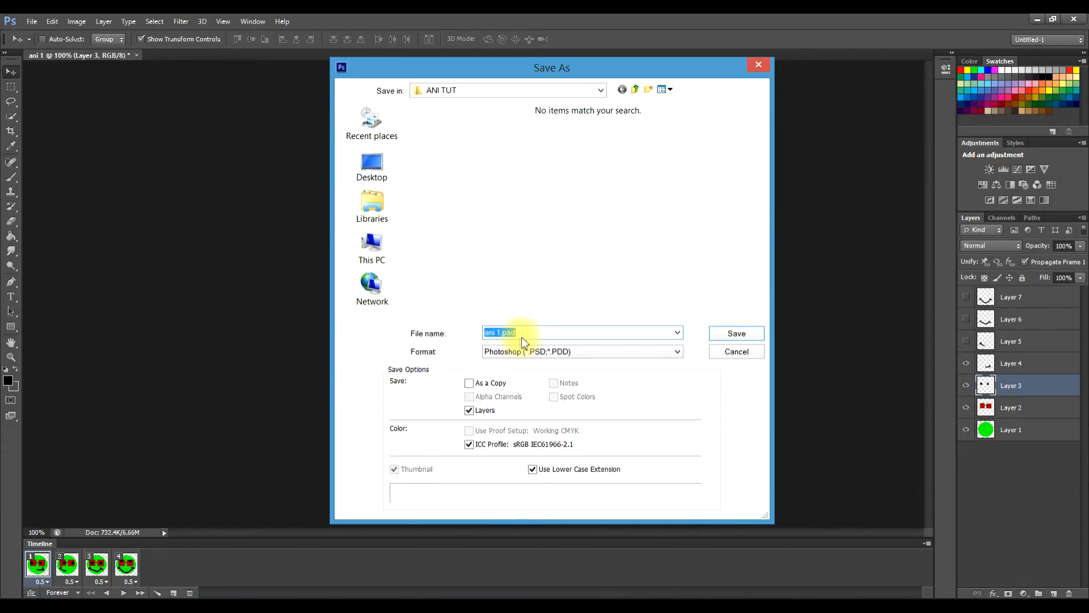
{"action": "left_click", "coordinate": [736, 332]}
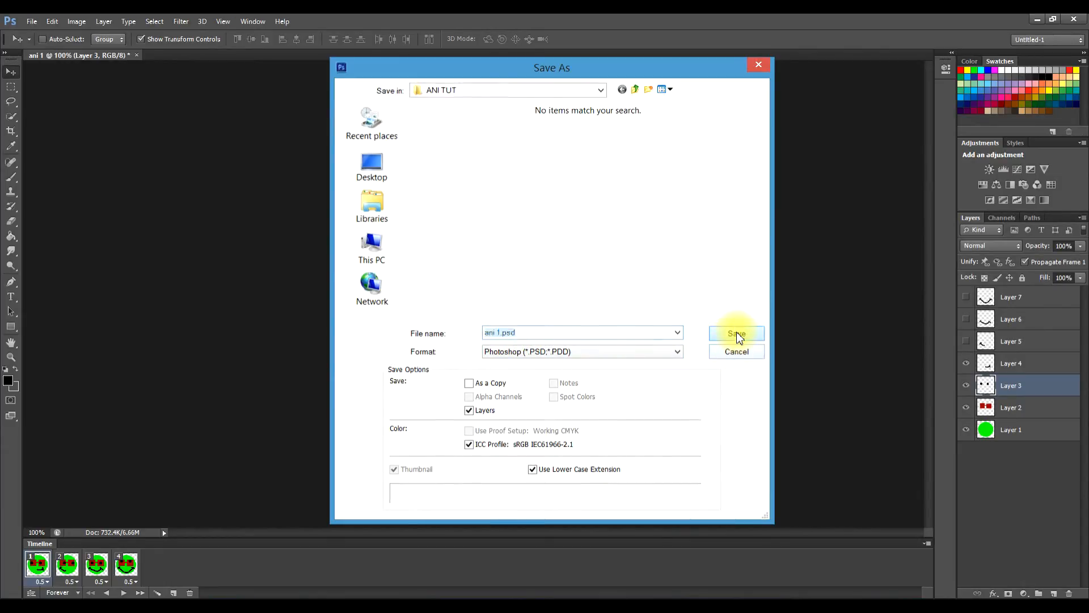
{"action": "left_click", "coordinate": [686, 201]}
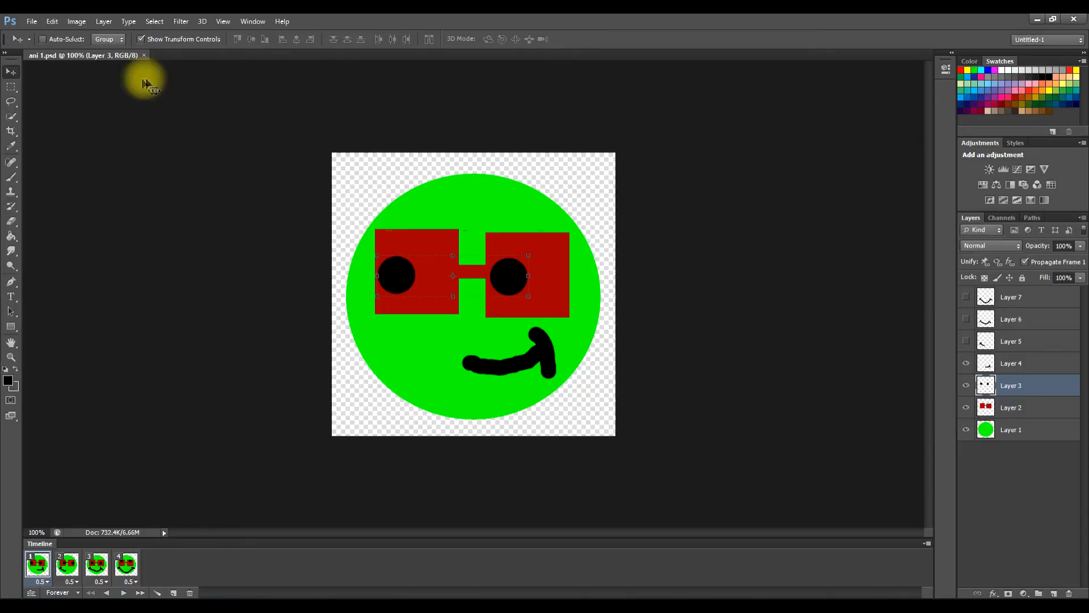
Export the animation for the web as a GIF named ani-2.gif in the ani tut 3 tst folder.
{"action": "left_click", "coordinate": [32, 22]}
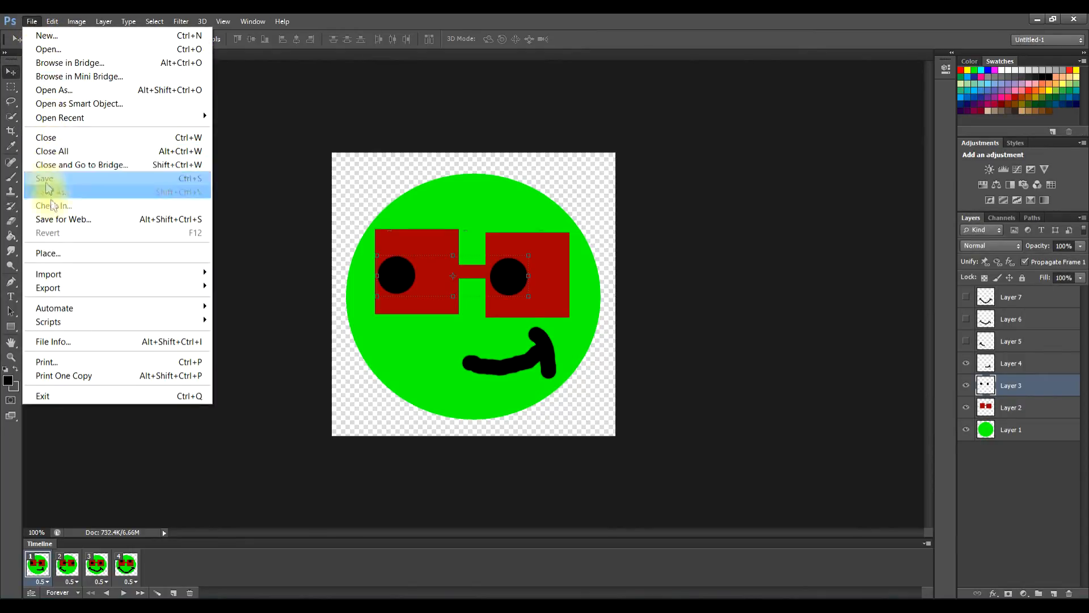
{"action": "left_click", "coordinate": [59, 220]}
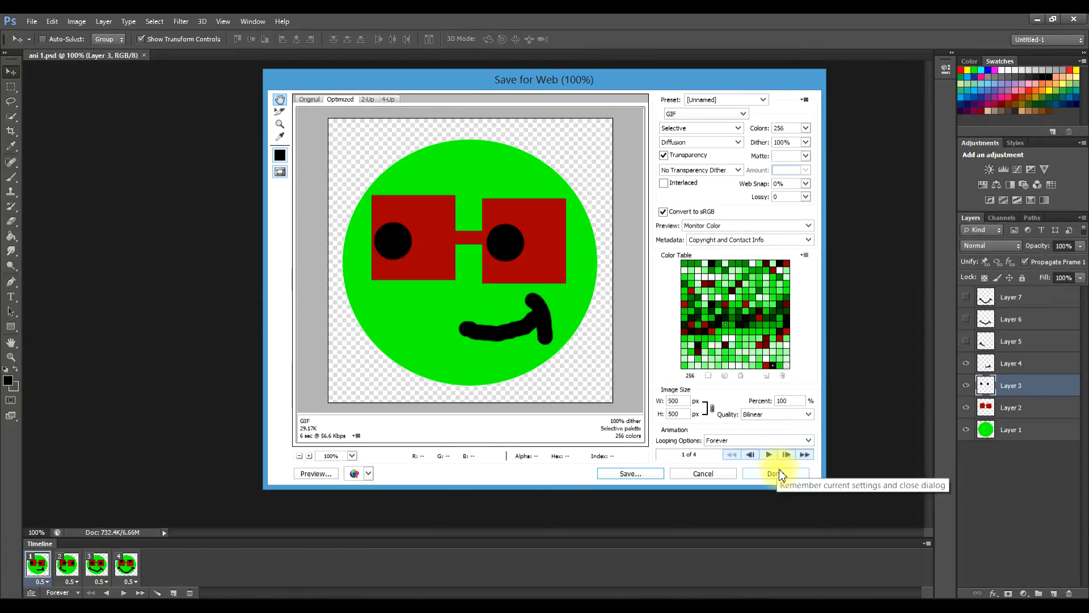
{"action": "left_click", "coordinate": [638, 475]}
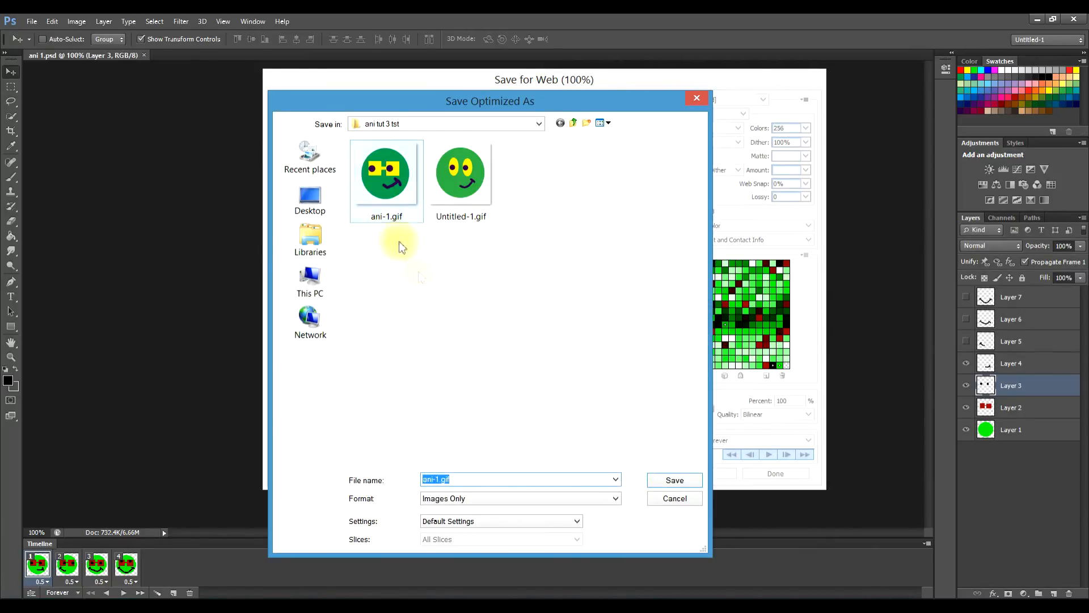
{"action": "left_click", "coordinate": [438, 481]}
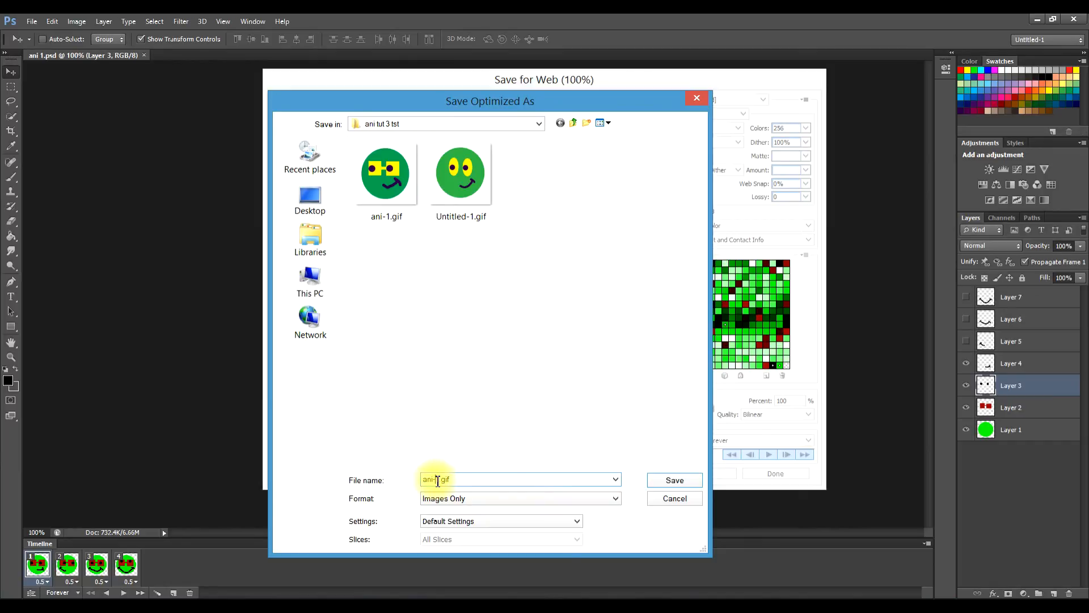
{"action": "double_click", "coordinate": [438, 480]}
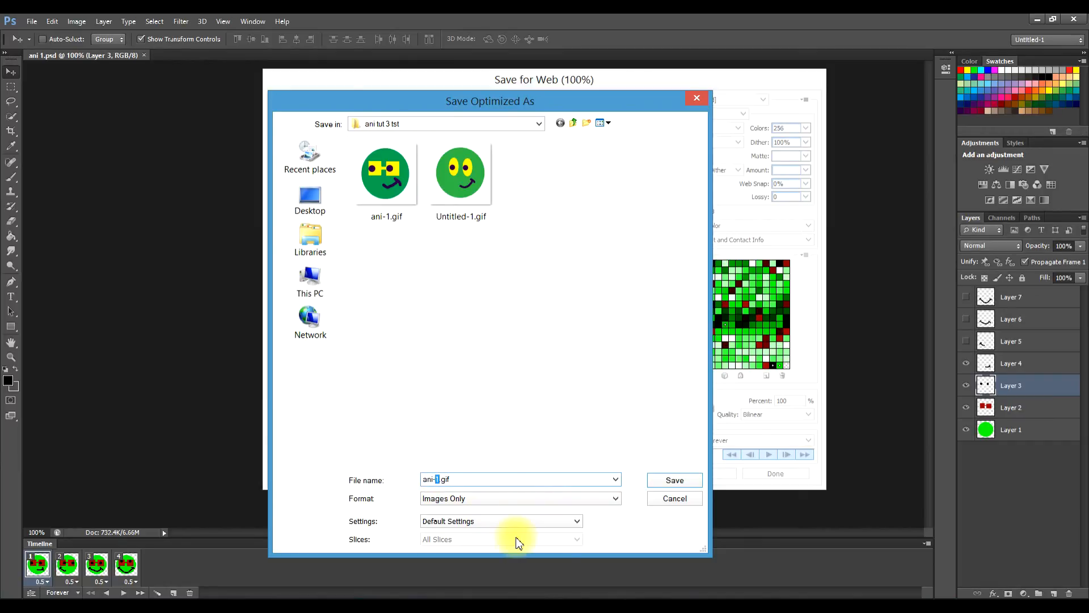
{"action": "type", "text": "2"}
{"action": "left_click", "coordinate": [667, 480]}
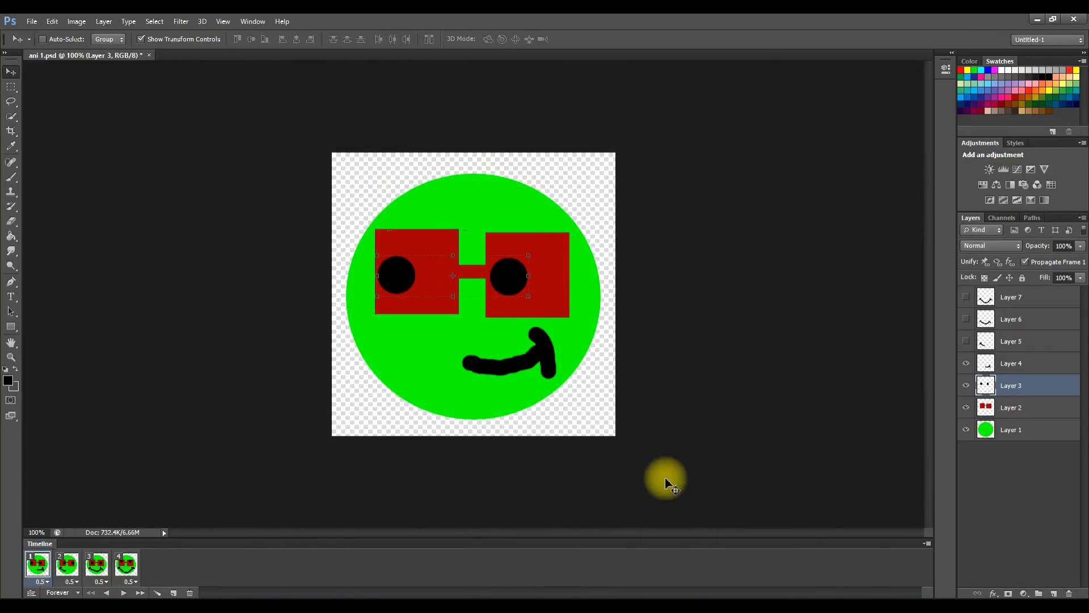